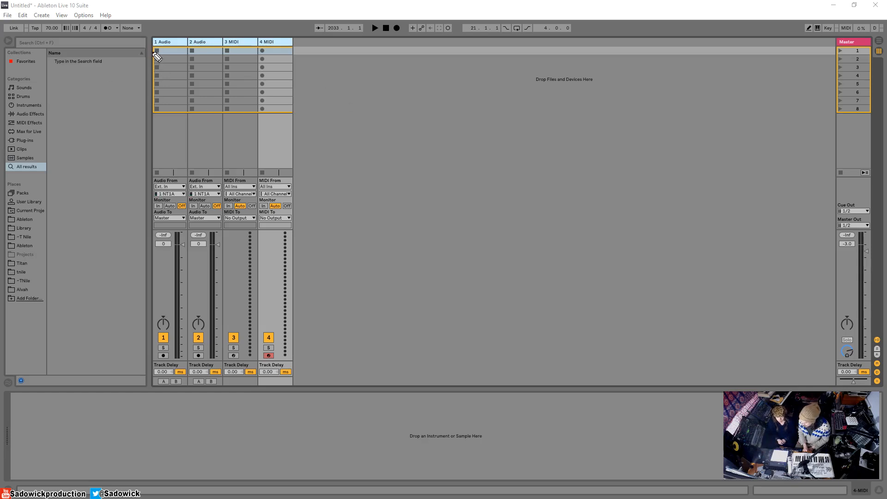
{"action": "mouse_move", "coordinate": [154, 52]}
{"action": "left_mouse_down"}
{"action": "mouse_move", "coordinate": [184, 52]}
{"action": "mouse_move", "coordinate": [178, 58]}
{"action": "mouse_move", "coordinate": [188, 61]}
{"action": "mouse_move", "coordinate": [169, 67]}
{"action": "mouse_move", "coordinate": [184, 70]}
{"action": "left_mouse_up"}
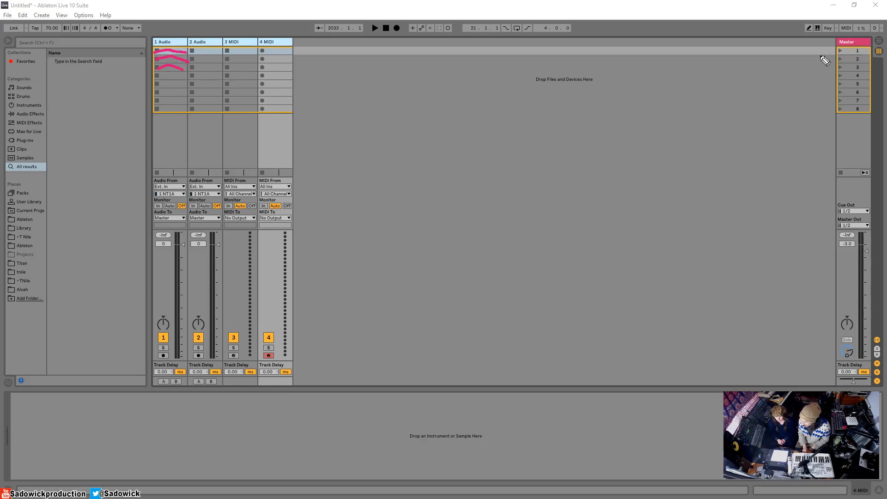
{"action": "left_click_drag", "start_coordinate": [814, 52], "coordinate": [830, 52]}
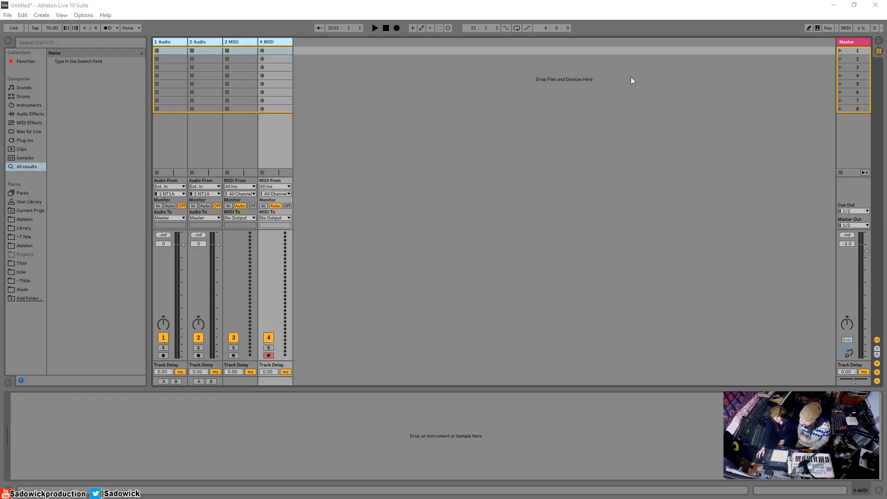
Switch back and forth between the Arrangement View and the Session View, finishing in the Session View.
{"action": "left_click", "coordinate": [879, 42]}
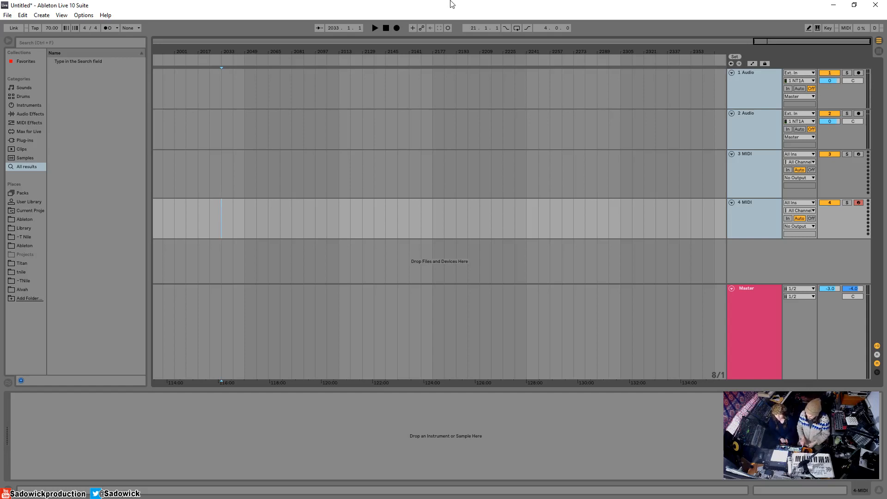
{"action": "key", "text": "Tab"}
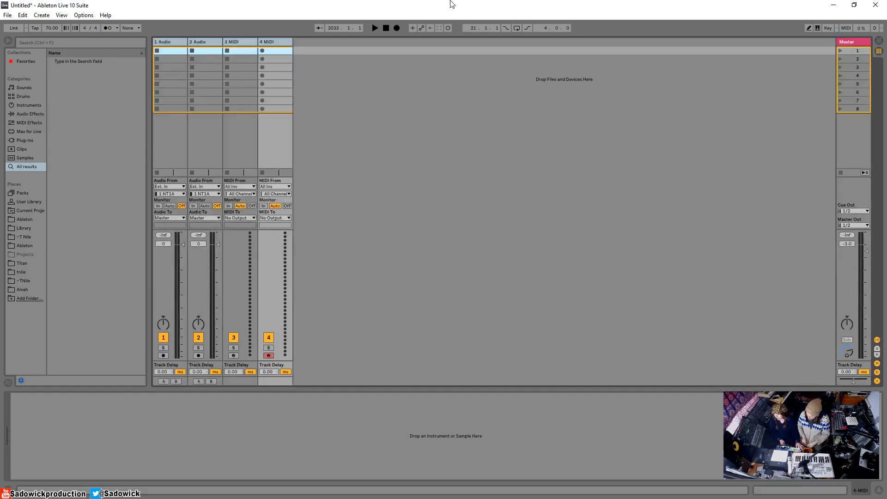
{"action": "key", "text": "Tab"}
{"action": "key", "text": "Tab"}
{"action": "key", "text": "Tab"}
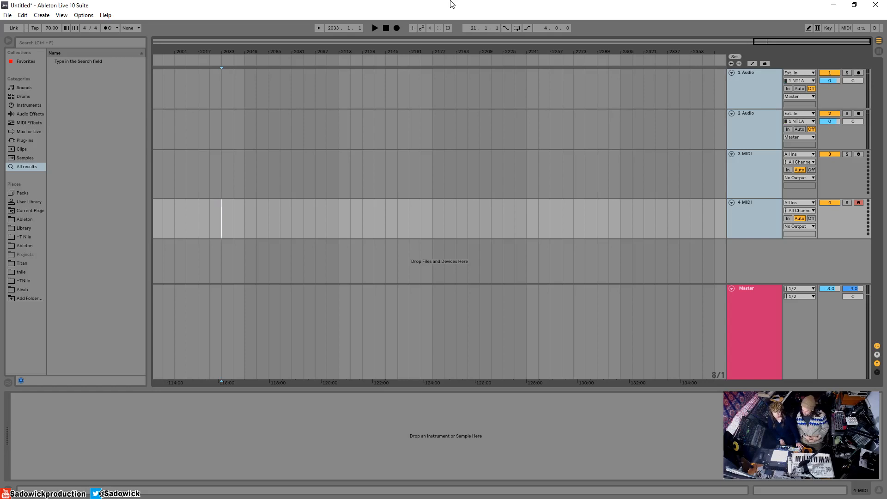
{"action": "key", "text": "Tab"}
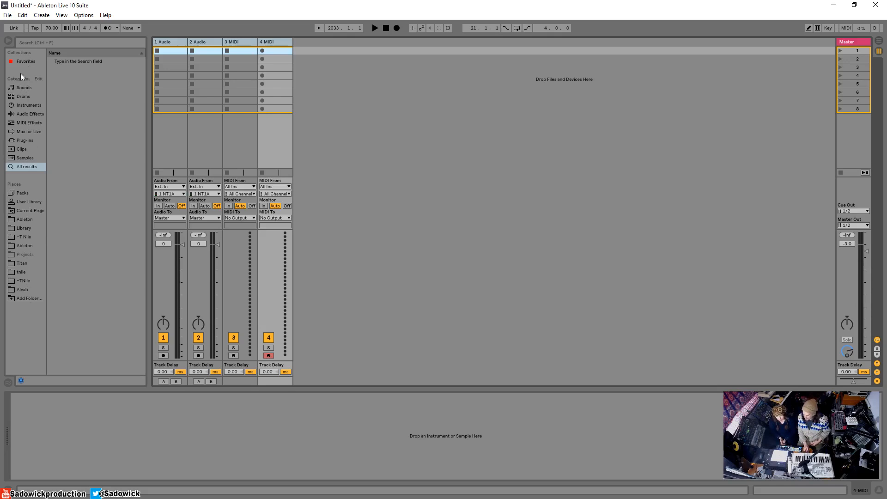
Browse the Sounds and Drums categories, and expand the list of available packs in Packs.
{"action": "left_click", "coordinate": [25, 89]}
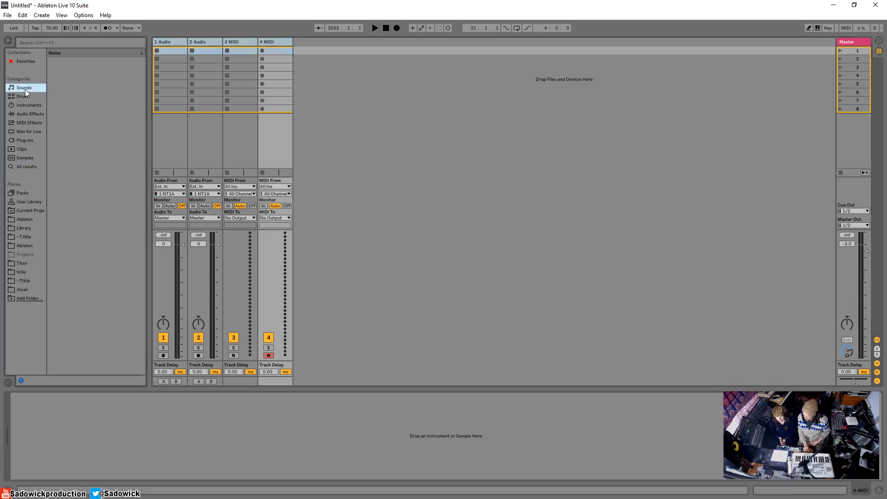
{"action": "left_click", "coordinate": [26, 97]}
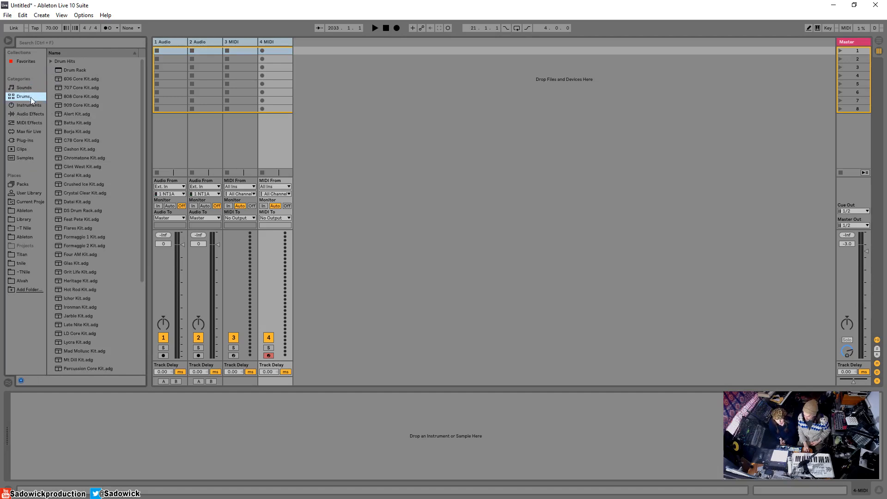
{"action": "left_click", "coordinate": [23, 184]}
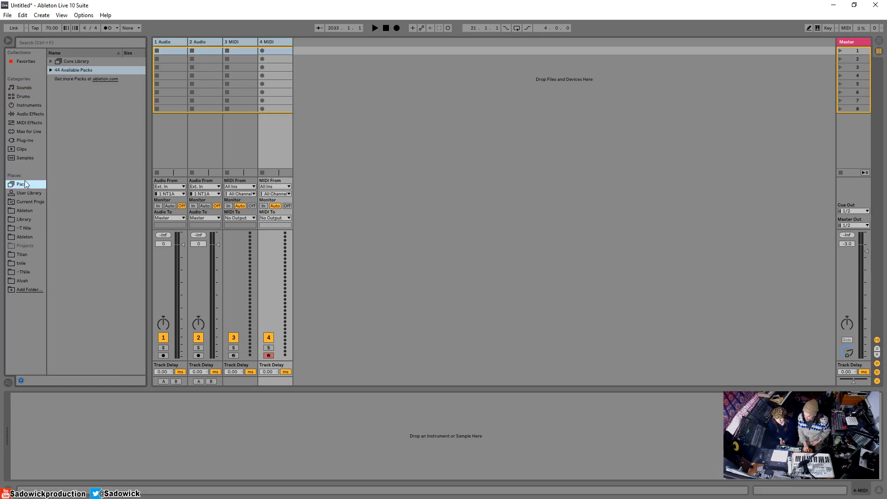
{"action": "left_click", "coordinate": [50, 70]}
{"action": "left_click", "coordinate": [51, 70]}
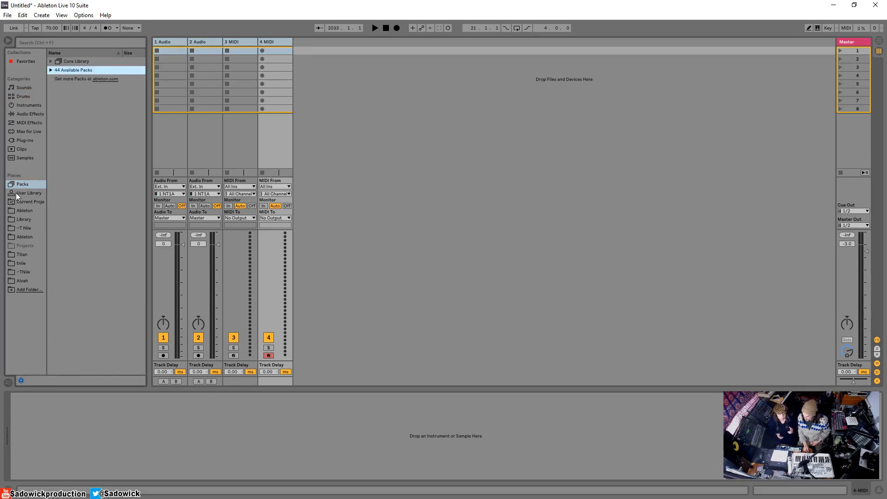
{"action": "left_click", "coordinate": [50, 70]}
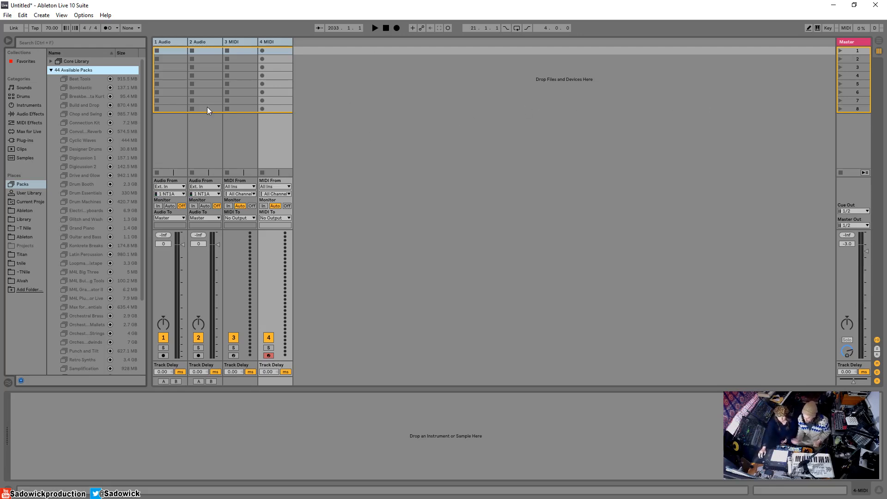
Preview the 808 Core Kit and the 909 Core Kit in the Drums category.
{"action": "left_click", "coordinate": [27, 95]}
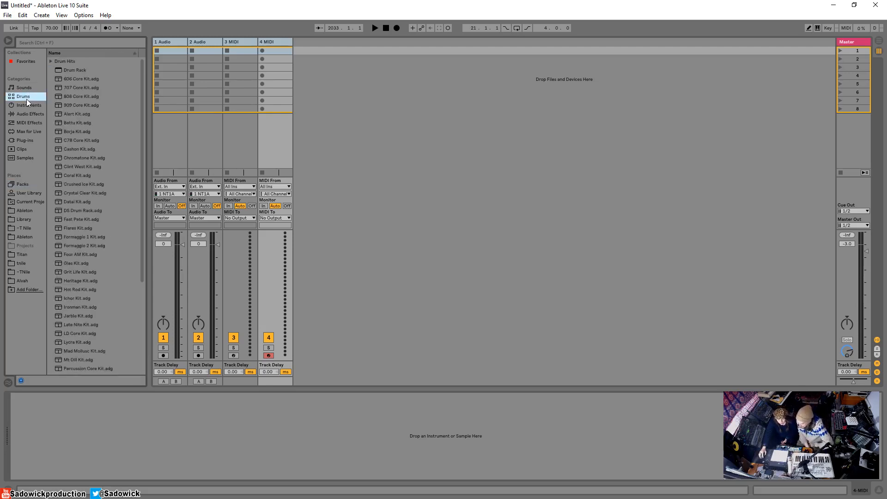
{"action": "left_click", "coordinate": [93, 95]}
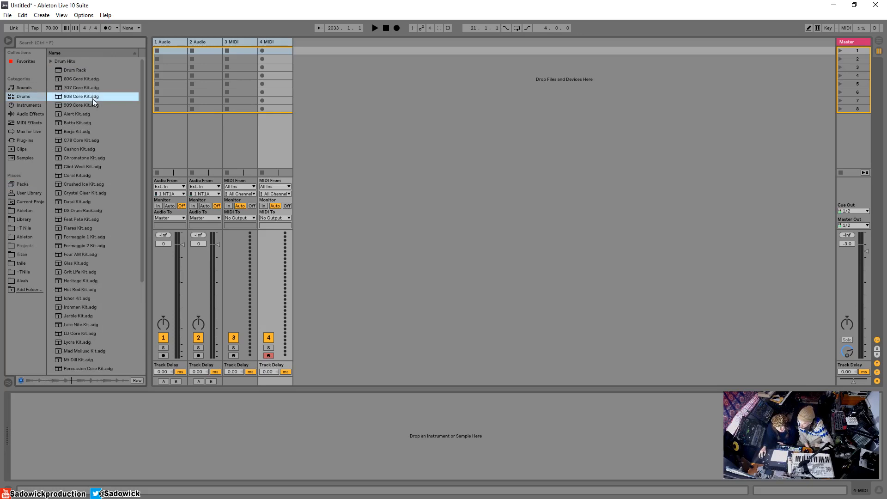
{"action": "left_click", "coordinate": [91, 104]}
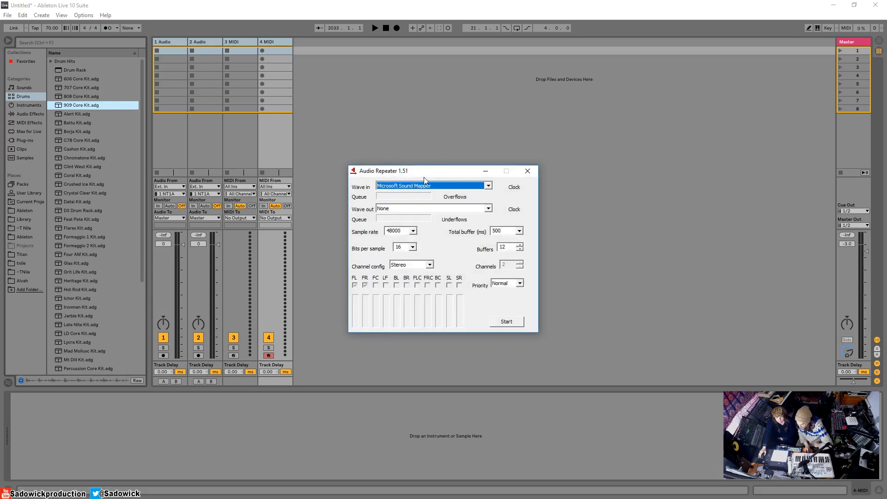
In Audio Repeater, route Line In (Realtek High Definition) to Line 1 (Virtual Audio Cable), start the repeater and minimize its window.
{"action": "left_click", "coordinate": [425, 184]}
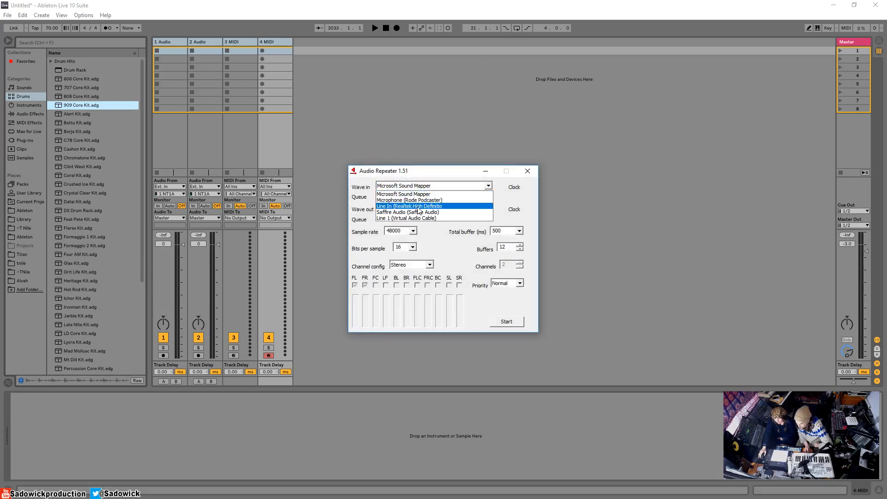
{"action": "left_click", "coordinate": [418, 207]}
{"action": "left_click", "coordinate": [488, 208]}
{"action": "left_click", "coordinate": [418, 236]}
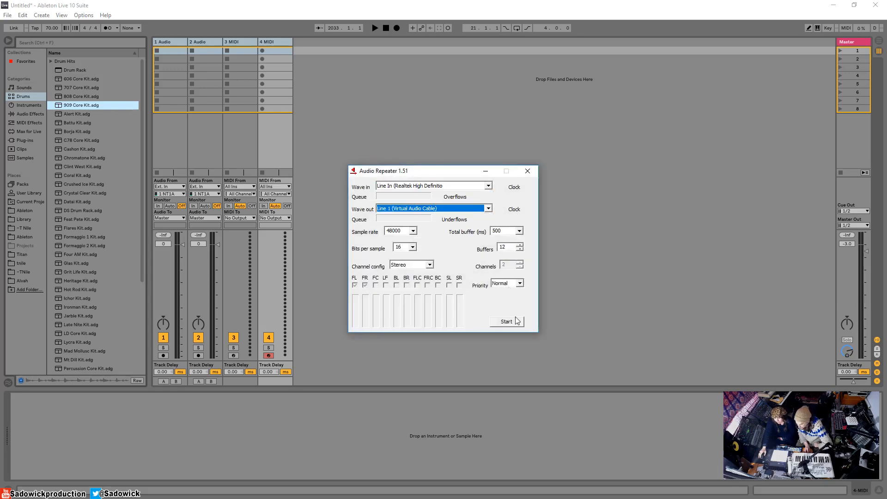
{"action": "left_click", "coordinate": [507, 321]}
{"action": "left_click", "coordinate": [485, 170]}
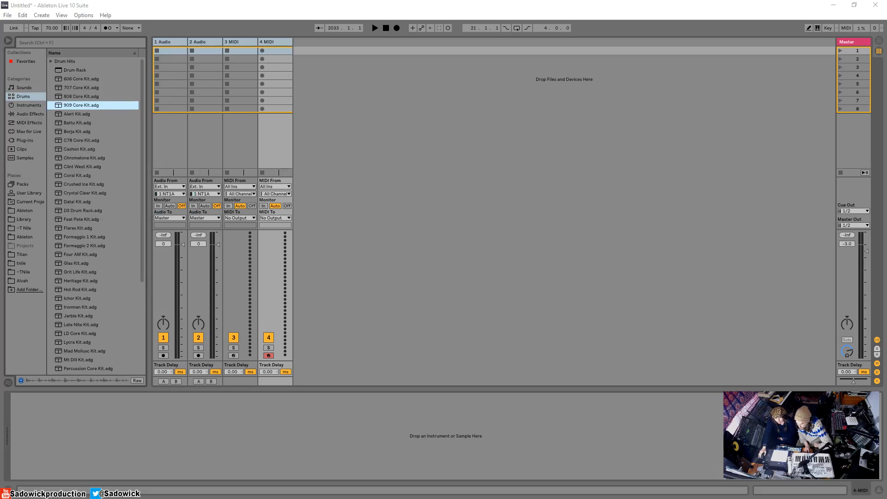
Preview the 909 and 808 core kits again and load the 808 Core Kit onto a new MIDI track.
{"action": "left_click", "coordinate": [86, 104]}
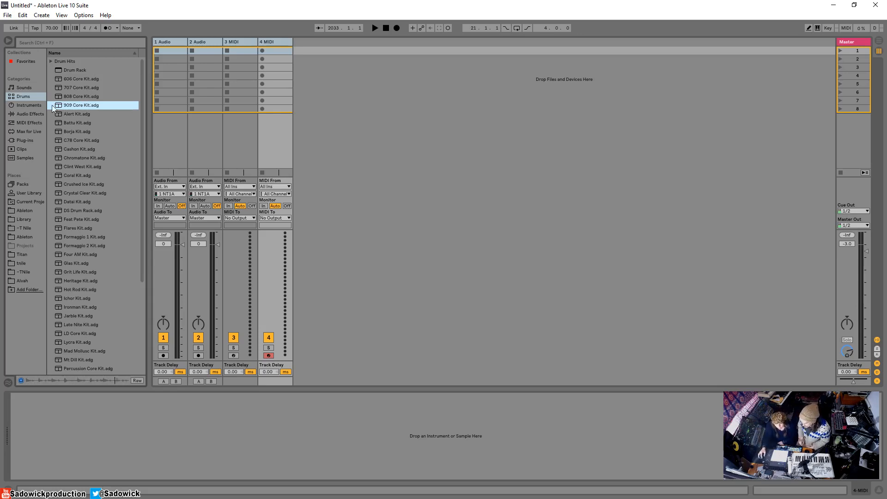
{"action": "left_click", "coordinate": [71, 97]}
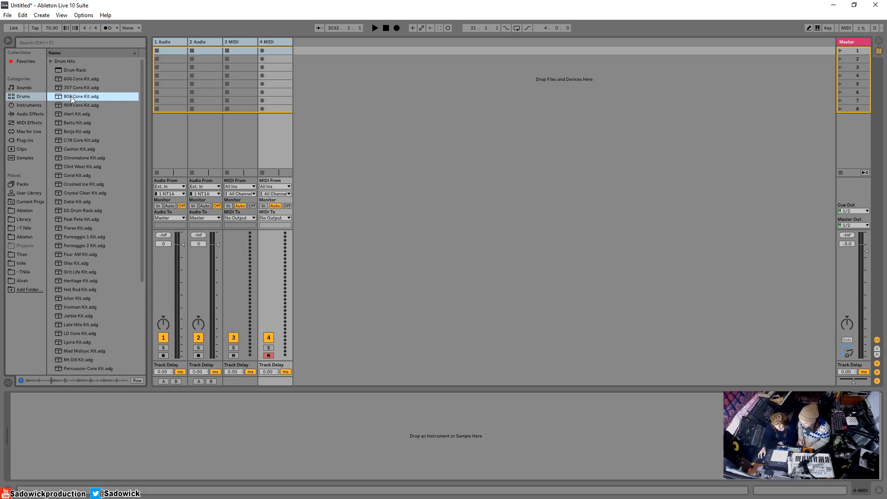
{"action": "left_click_drag", "start_coordinate": [71, 96], "coordinate": [368, 65]}
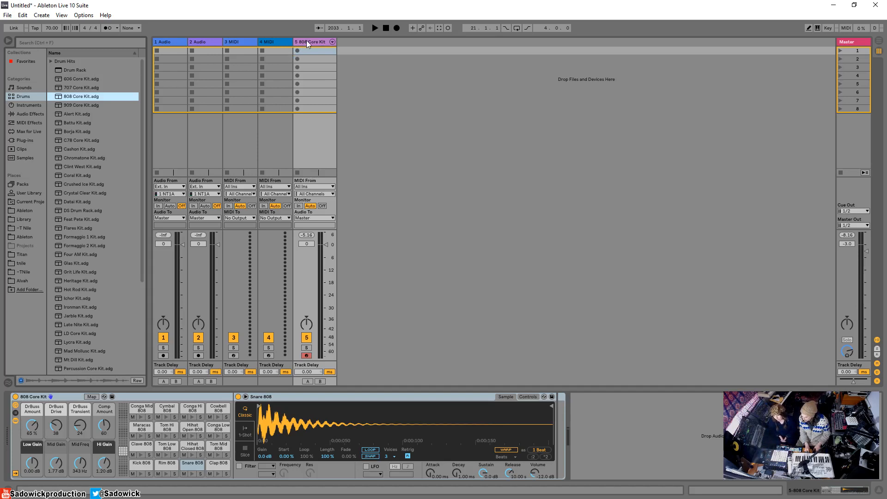
Compare the devices of the 4 MIDI track with those of the 808 Core Kit track and inspect the kit's drum pads.
{"action": "left_click", "coordinate": [279, 43]}
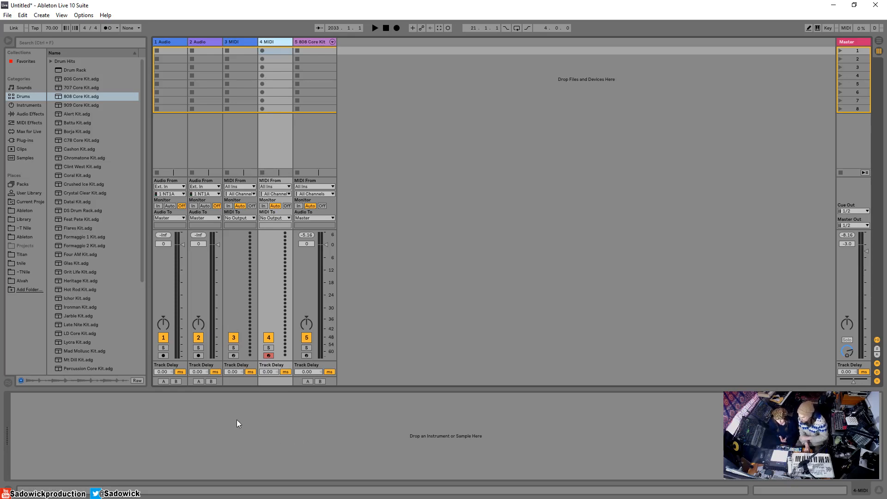
{"action": "left_click", "coordinate": [315, 42]}
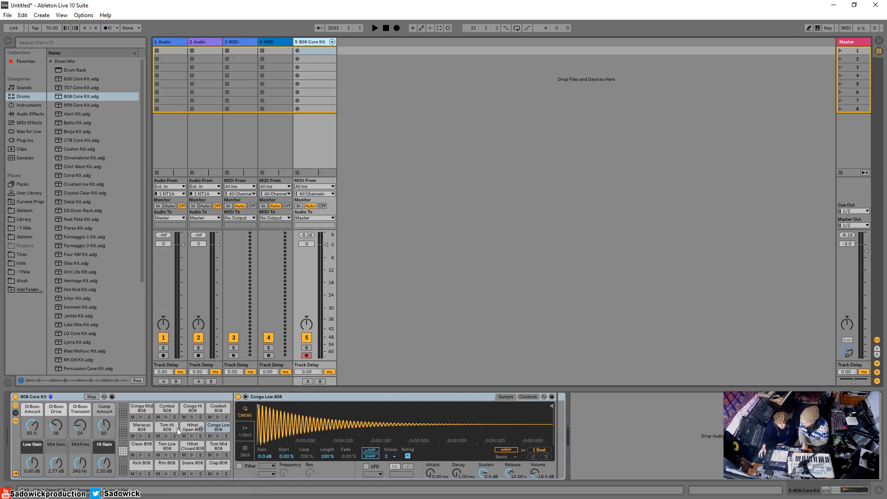
{"action": "left_click", "coordinate": [161, 409]}
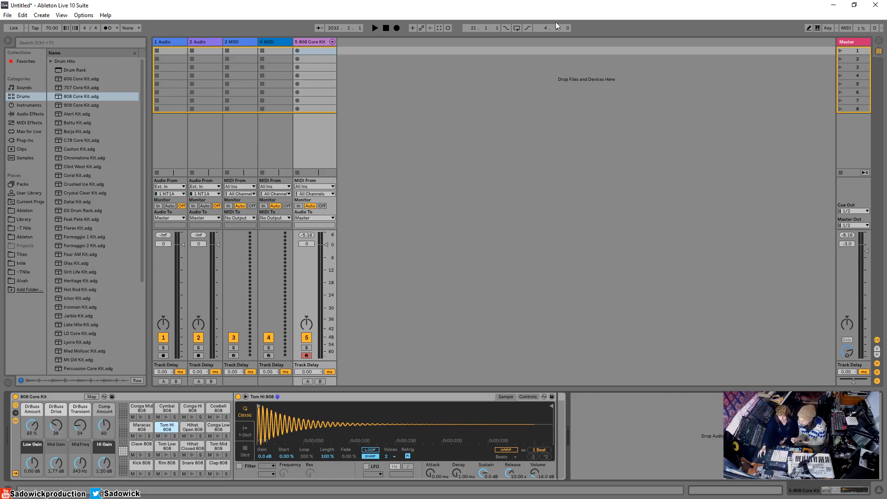
Create a MIDI clip in the 808 Core Kit track's first slot and add a Cymbal 808 note on its first sixteenth.
{"action": "double_click", "coordinate": [318, 52]}
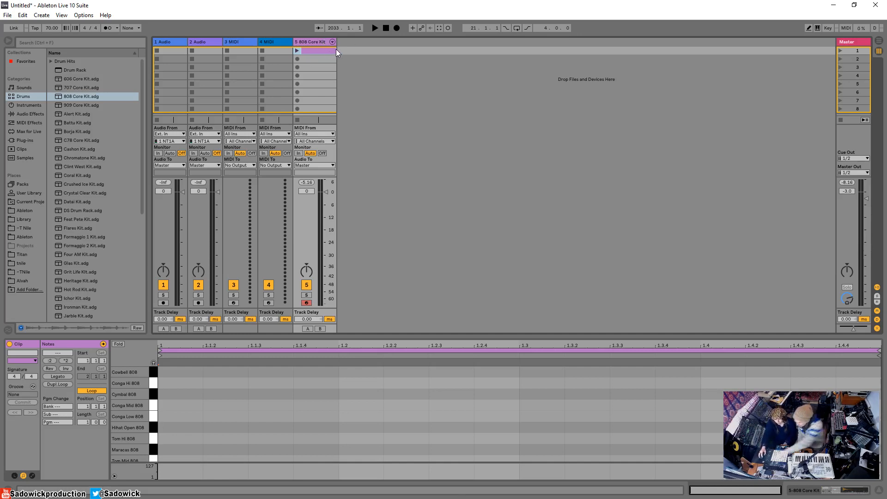
{"action": "left_click_drag", "start_coordinate": [314, 336], "coordinate": [340, 203]}
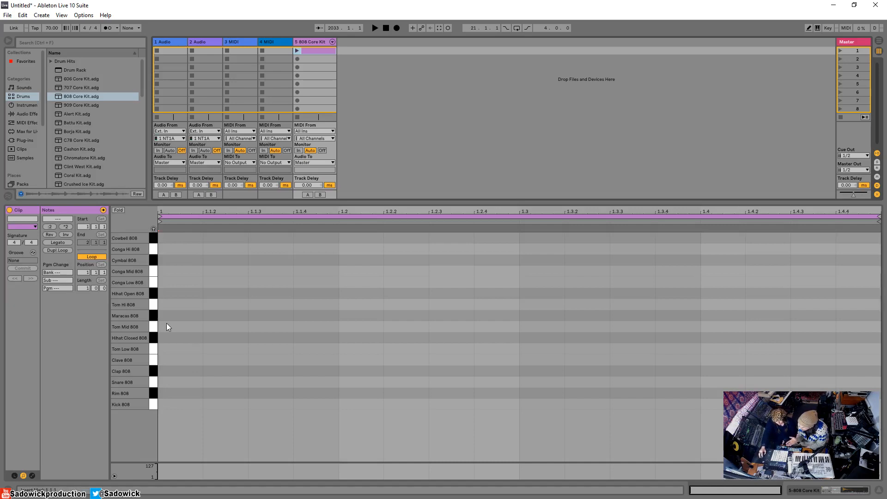
{"action": "double_click", "coordinate": [186, 258]}
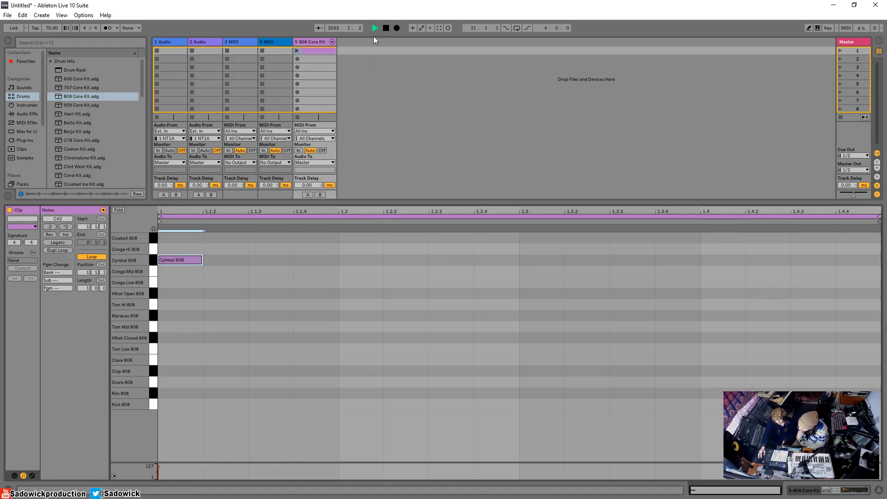
Stop playback and switch to the Arrangement View and back to the Session View.
{"action": "left_click", "coordinate": [386, 29]}
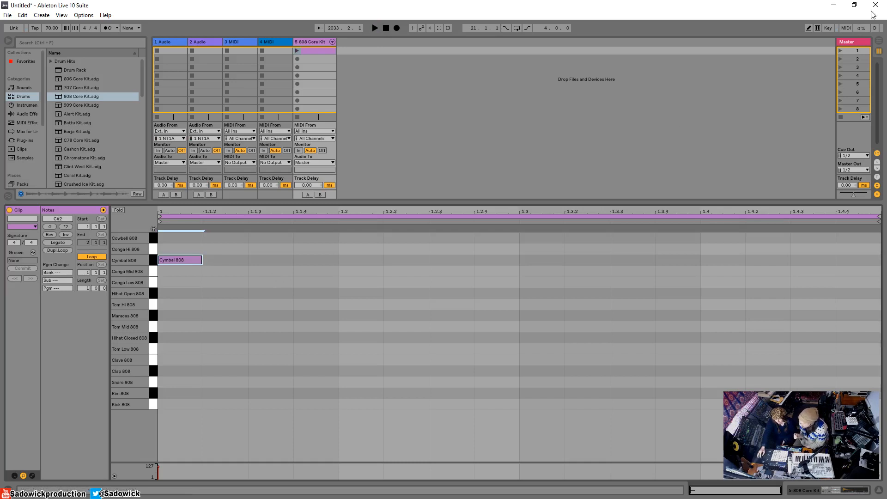
{"action": "left_click", "coordinate": [878, 41]}
{"action": "left_click", "coordinate": [879, 51]}
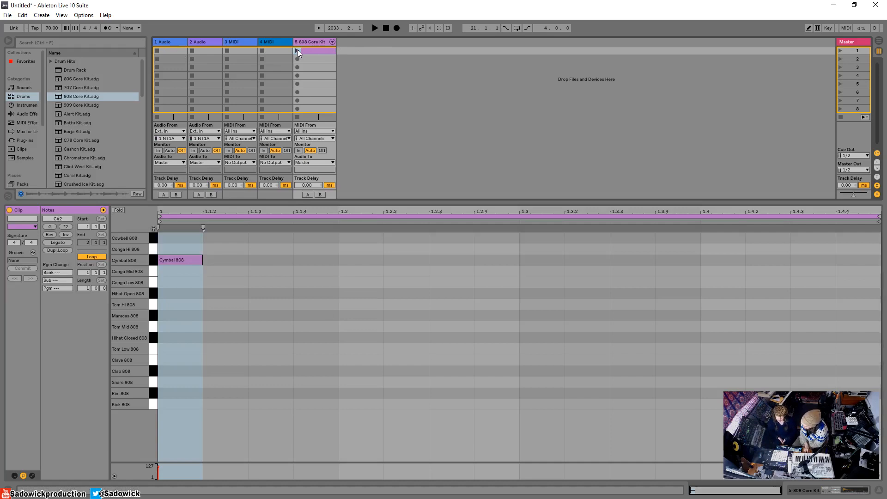
{"action": "left_click", "coordinate": [839, 49]}
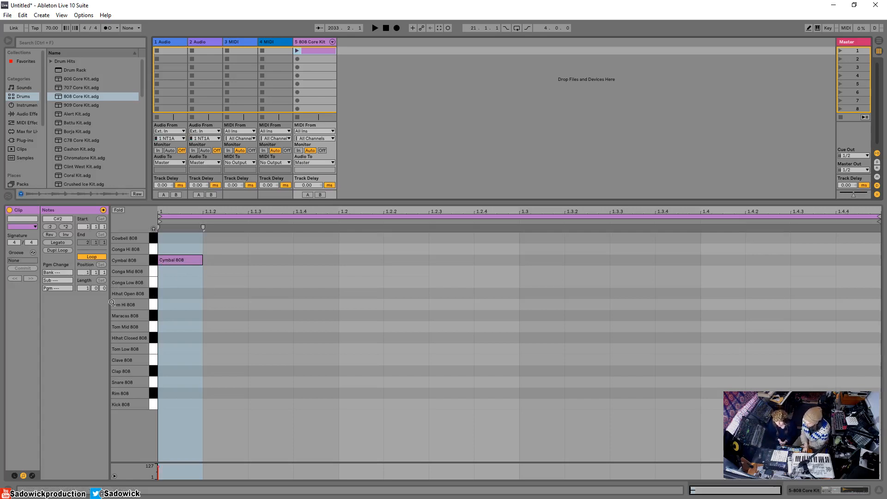
Create an empty clip in the 4 MIDI track's first slot, and launch and stop only the 808 Core Kit clip.
{"action": "double_click", "coordinate": [278, 50]}
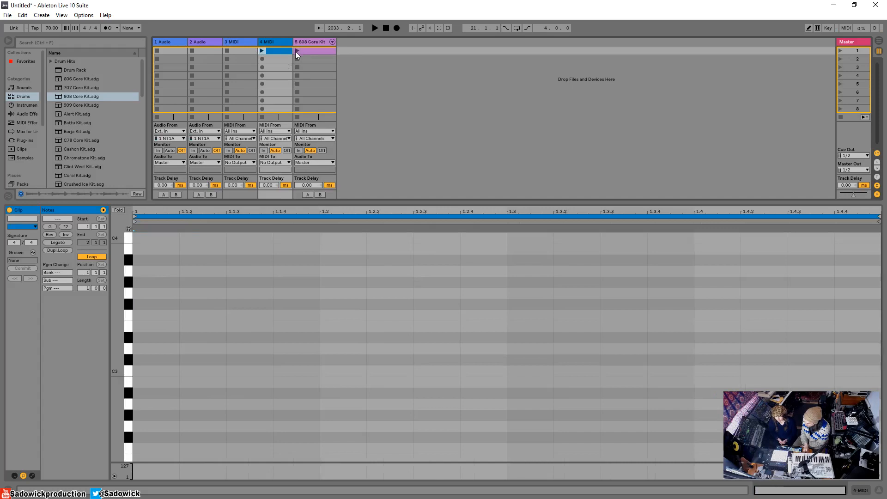
{"action": "left_click", "coordinate": [296, 51]}
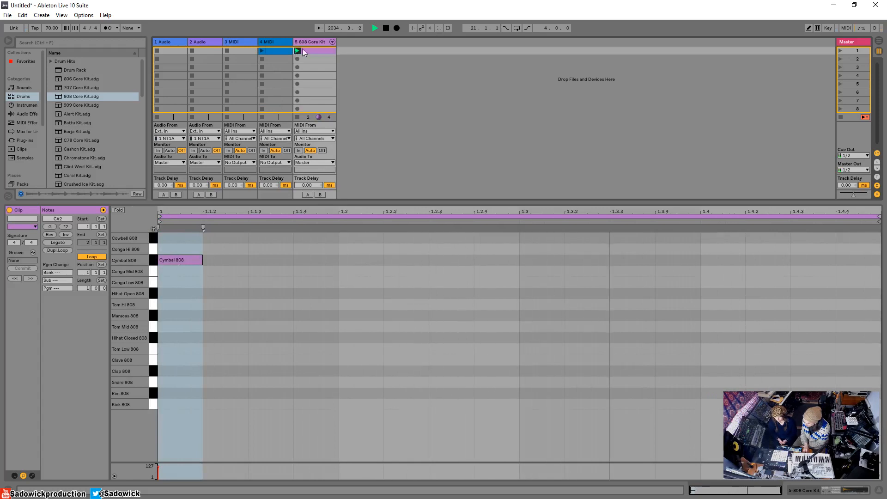
{"action": "left_click", "coordinate": [384, 28]}
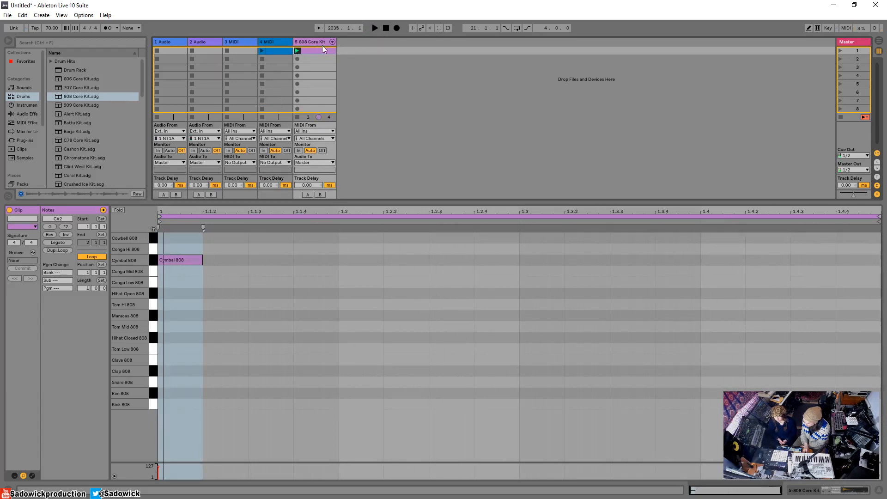
{"action": "left_click", "coordinate": [298, 118]}
Play scene 1 and stop it, and delete the clip in the 4 MIDI track's first slot.
{"action": "left_click", "coordinate": [840, 51]}
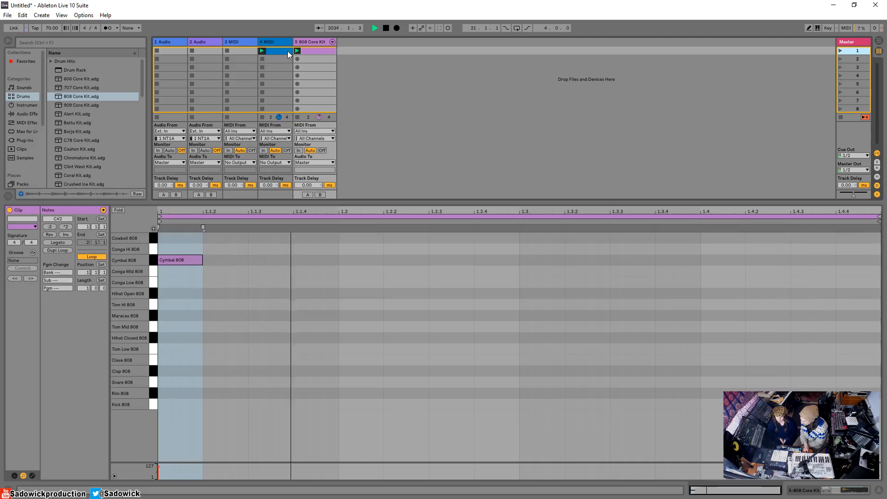
{"action": "left_click", "coordinate": [386, 28]}
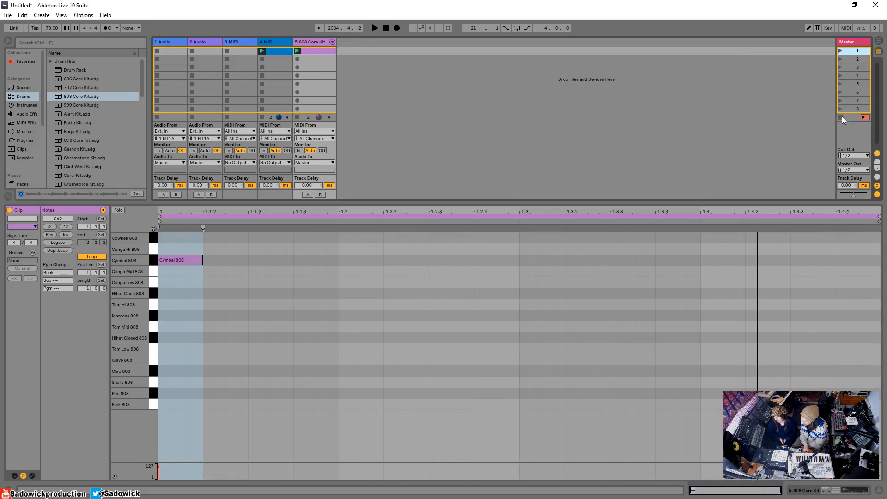
{"action": "right_click", "coordinate": [275, 50]}
{"action": "left_click", "coordinate": [285, 55]}
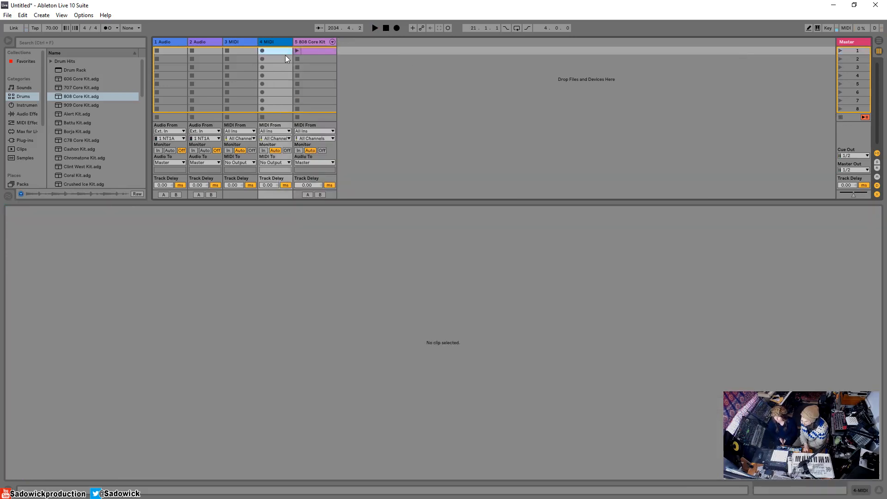
Open the 808 Core Kit clip's note editor and examine the fixed grid options without changing them.
{"action": "left_click", "coordinate": [318, 51]}
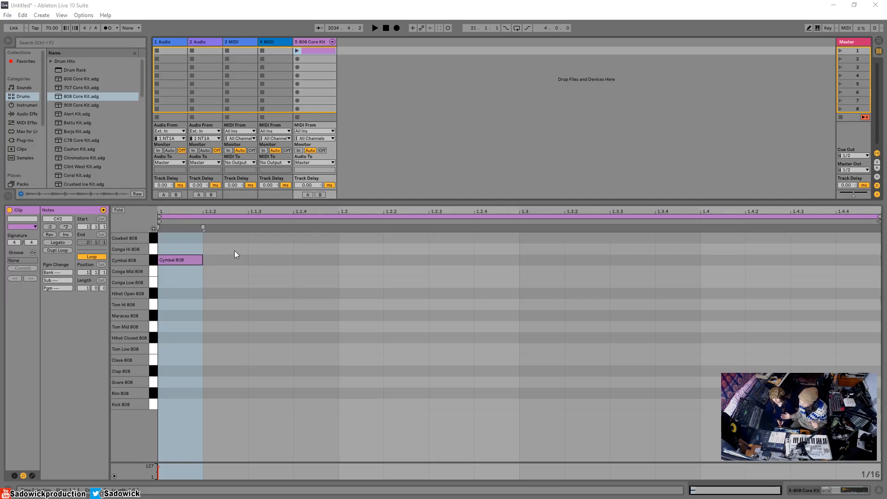
{"action": "right_click", "coordinate": [255, 261]}
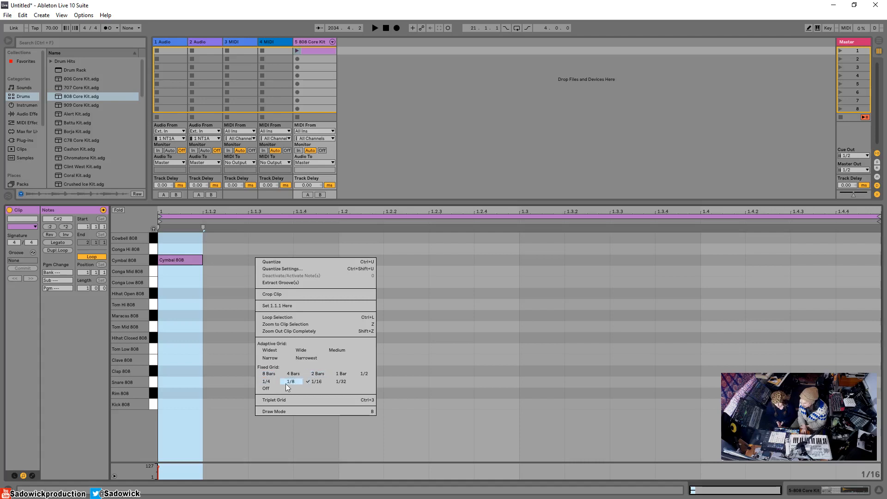
{"action": "left_click", "coordinate": [525, 344]}
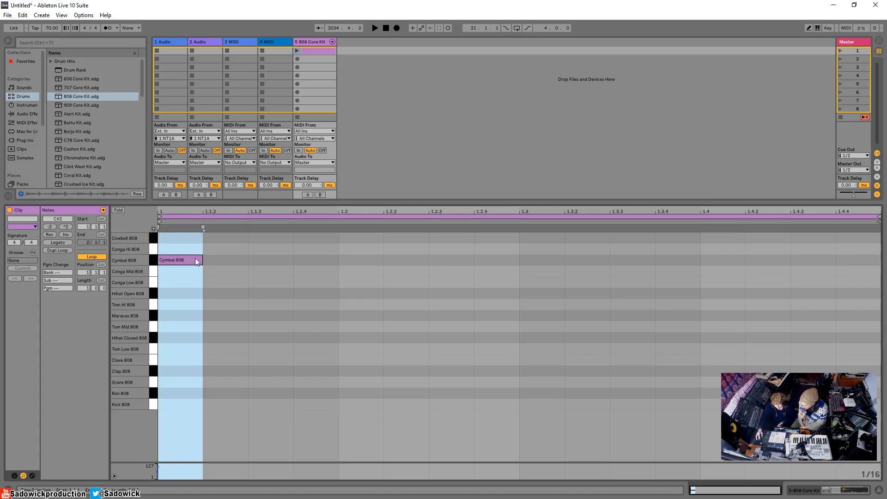
{"action": "left_click", "coordinate": [221, 262]}
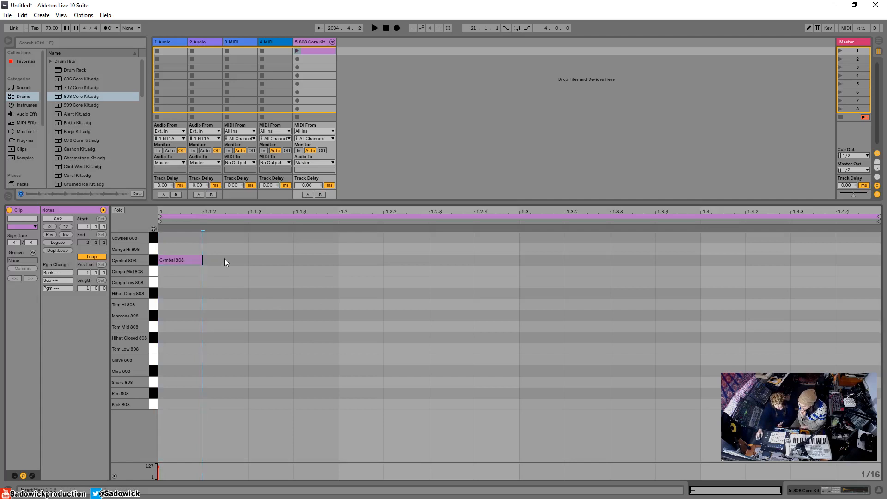
{"action": "right_click", "coordinate": [223, 258]}
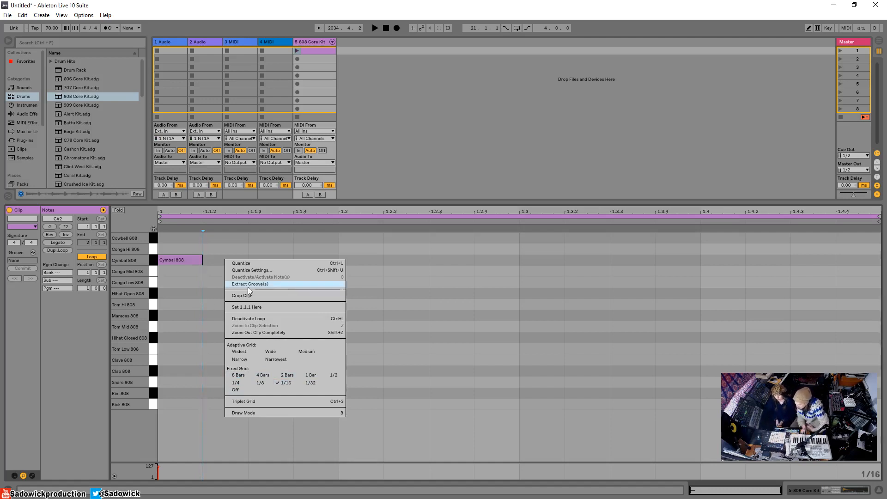
{"action": "left_click", "coordinate": [203, 286]}
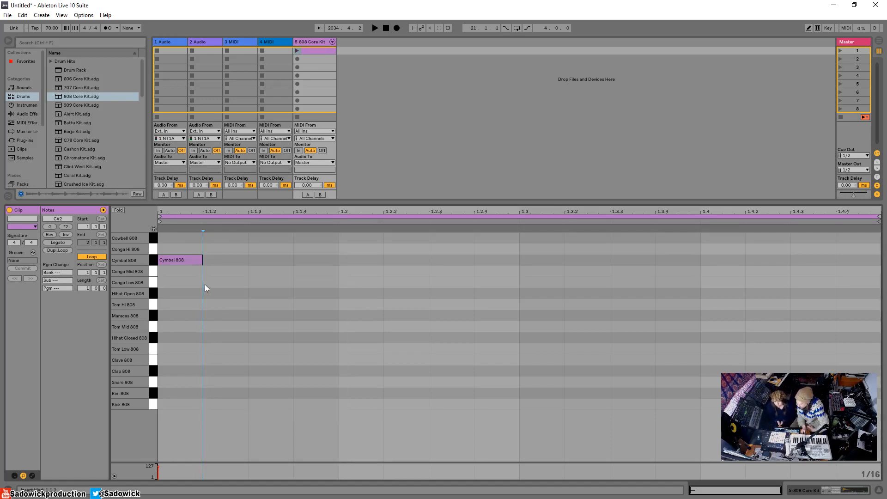
Set the fixed grid to 1/4 and add Kick 808 notes on all four beats of the bar.
{"action": "left_click", "coordinate": [181, 259]}
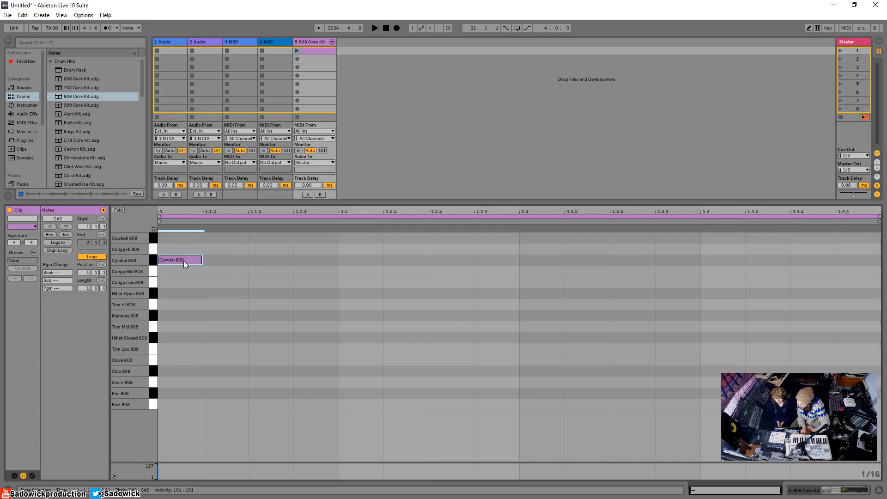
{"action": "right_click", "coordinate": [240, 271]}
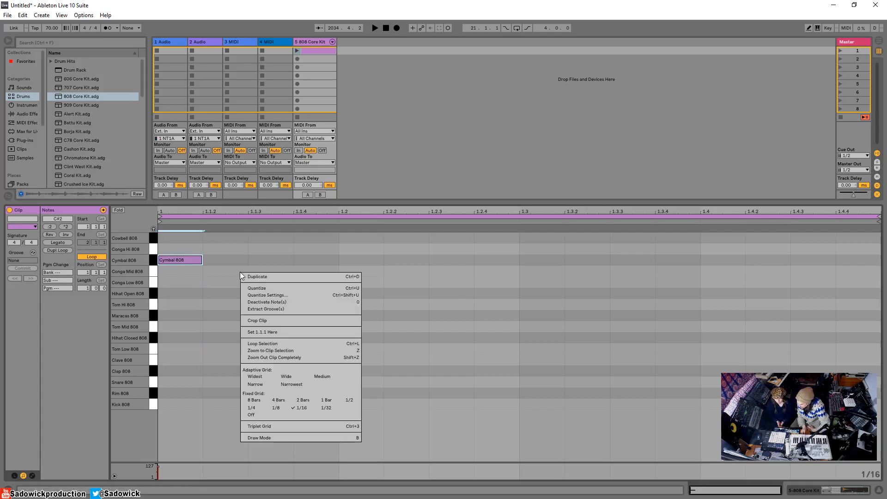
{"action": "left_click", "coordinate": [257, 410]}
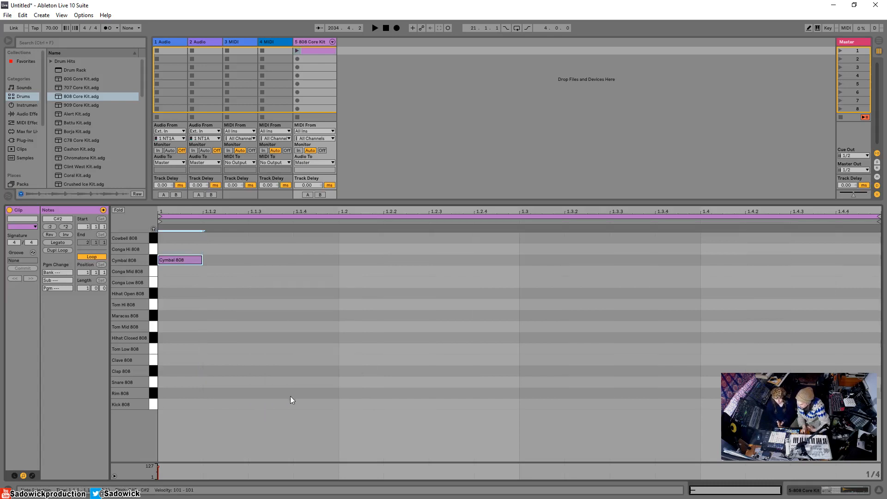
{"action": "double_click", "coordinate": [166, 406]}
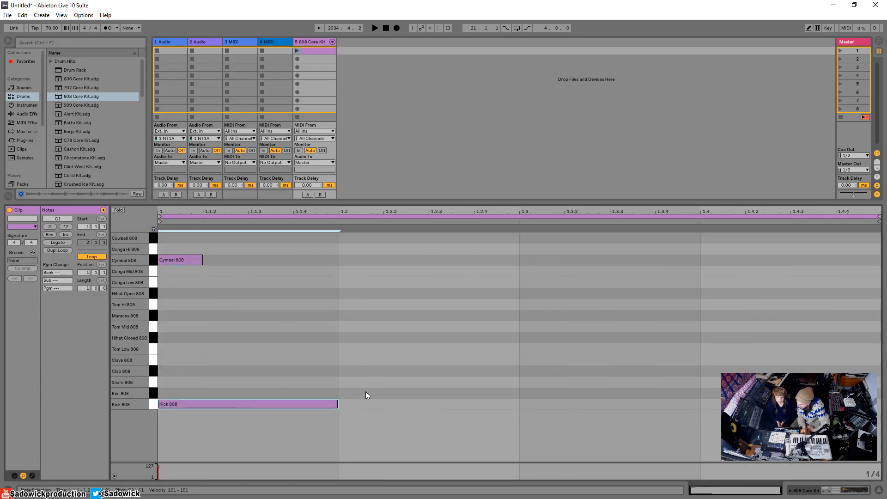
{"action": "double_click", "coordinate": [353, 406]}
{"action": "double_click", "coordinate": [529, 403]}
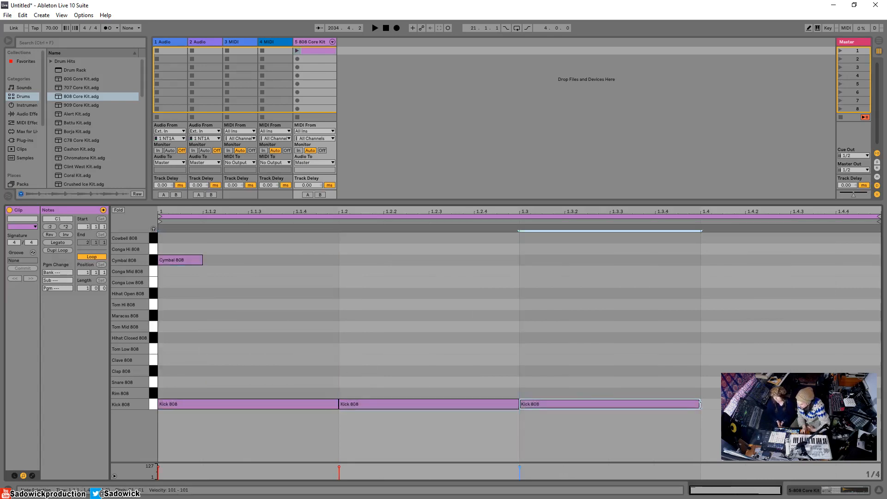
{"action": "double_click", "coordinate": [709, 405]}
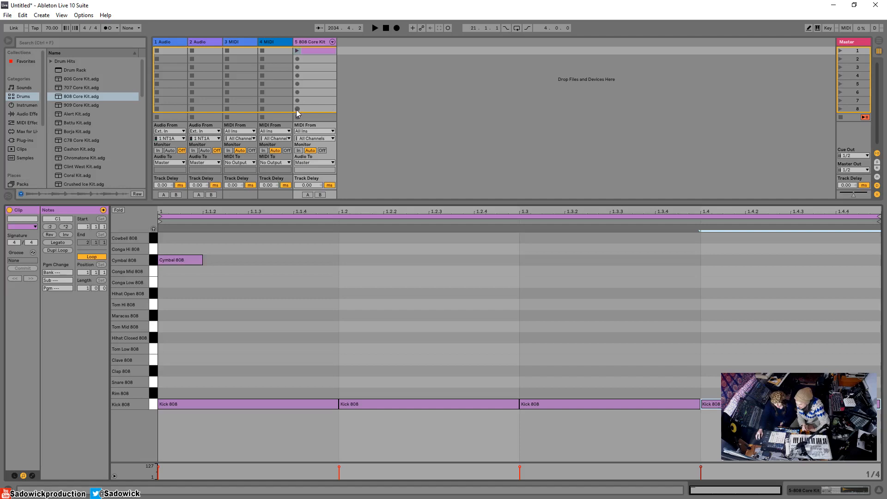
Set the note editor's fixed grid to 1/16, playing the 808 Core Kit clip before and after the change and stopping playback.
{"action": "left_click", "coordinate": [298, 51]}
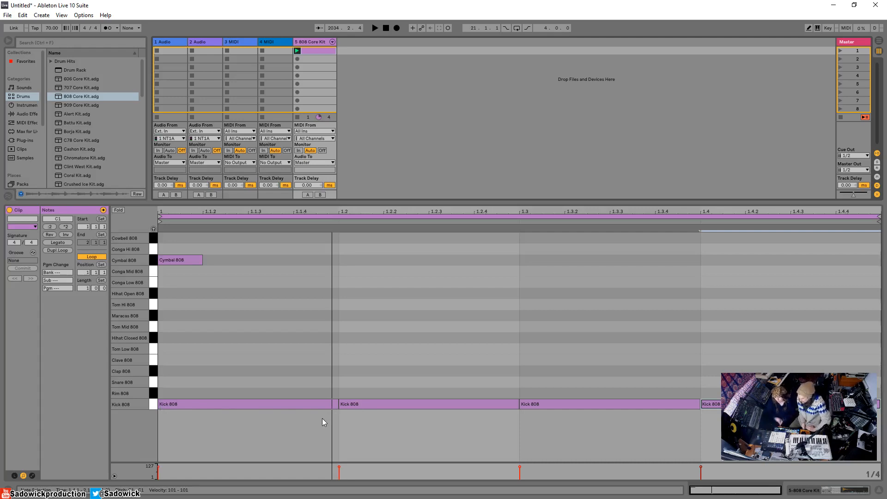
{"action": "right_click", "coordinate": [230, 330]}
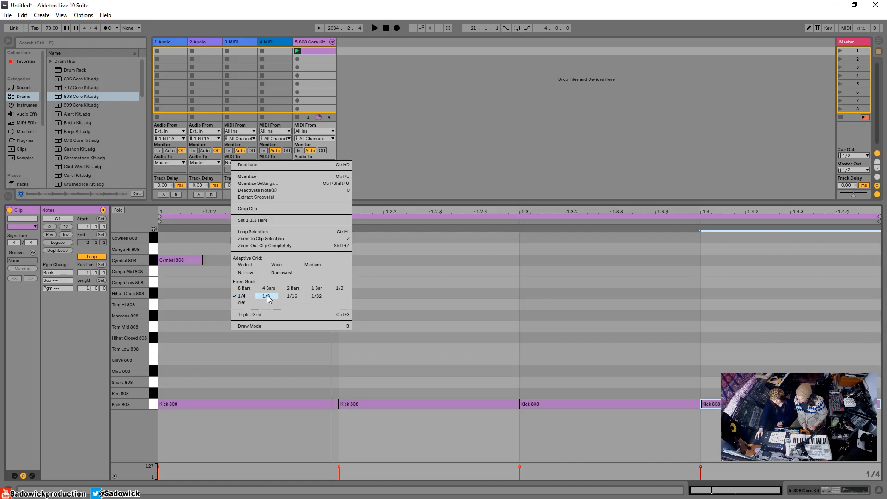
{"action": "left_click", "coordinate": [292, 296]}
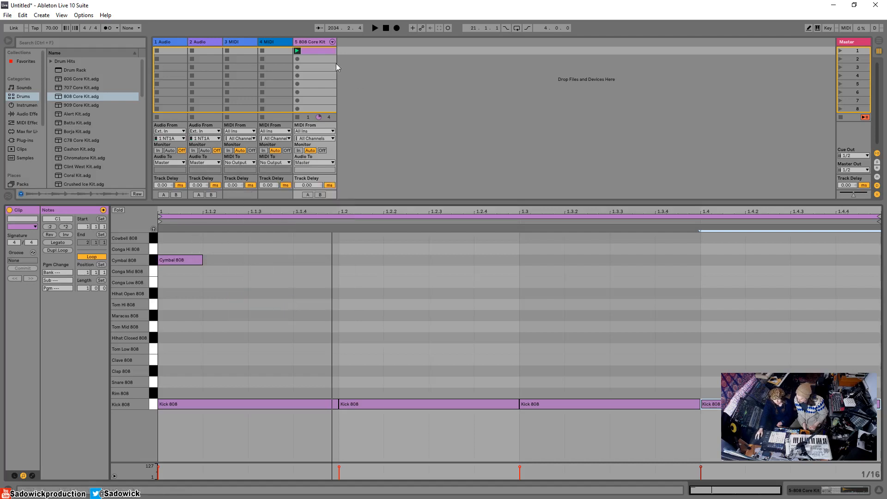
{"action": "left_click", "coordinate": [298, 50]}
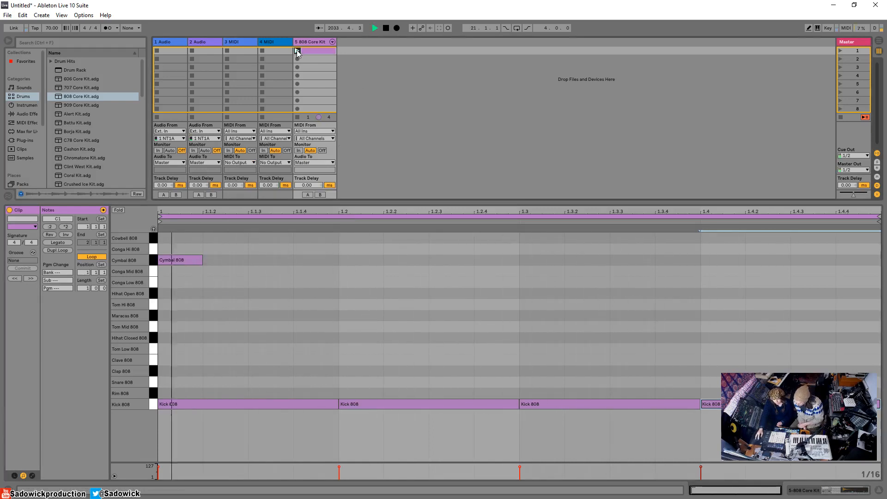
{"action": "key", "text": "space"}
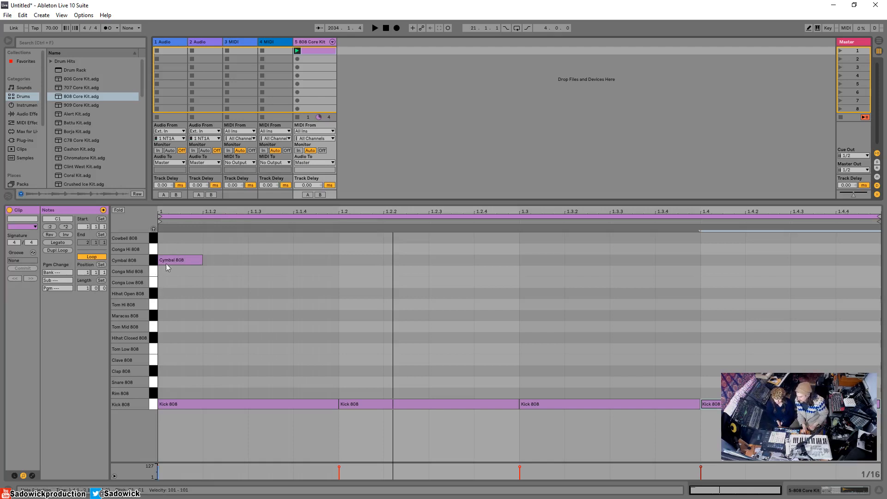
Add a sixteenth Cymbal 808 note on beat 1.2 and move it down to the Tom Hi 808 row.
{"action": "double_click", "coordinate": [360, 263]}
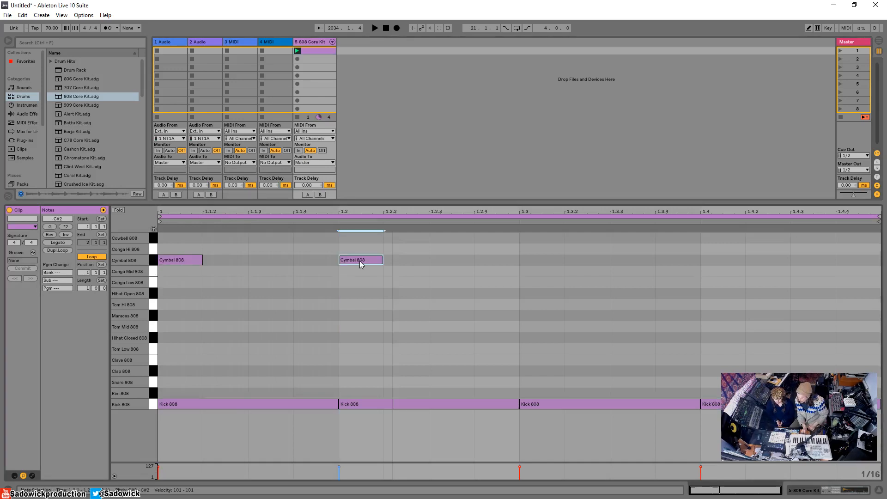
{"action": "left_click_drag", "start_coordinate": [360, 264], "coordinate": [381, 305]}
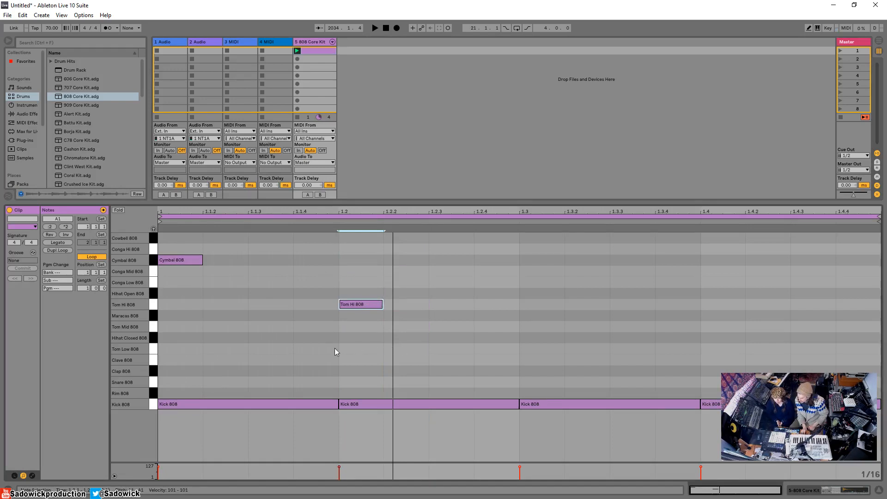
{"action": "mouse_move", "coordinate": [361, 307]}
{"action": "left_mouse_down"}
{"action": "mouse_move", "coordinate": [410, 311]}
{"action": "mouse_move", "coordinate": [364, 318]}
{"action": "mouse_move", "coordinate": [382, 313]}
{"action": "mouse_move", "coordinate": [369, 311]}
{"action": "left_mouse_up"}
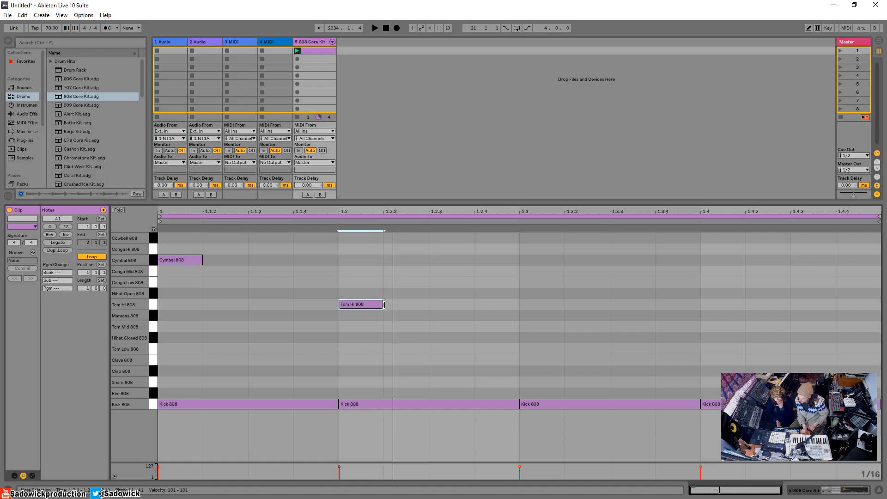
{"action": "mouse_move", "coordinate": [383, 304]}
{"action": "left_mouse_down"}
{"action": "mouse_move", "coordinate": [368, 304]}
{"action": "mouse_move", "coordinate": [407, 302]}
{"action": "mouse_move", "coordinate": [383, 305]}
{"action": "left_mouse_up"}
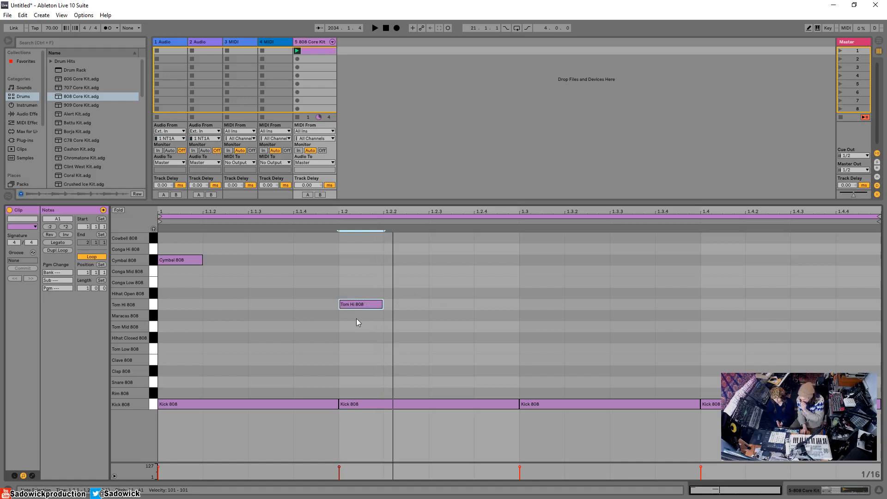
{"action": "left_click", "coordinate": [359, 318]}
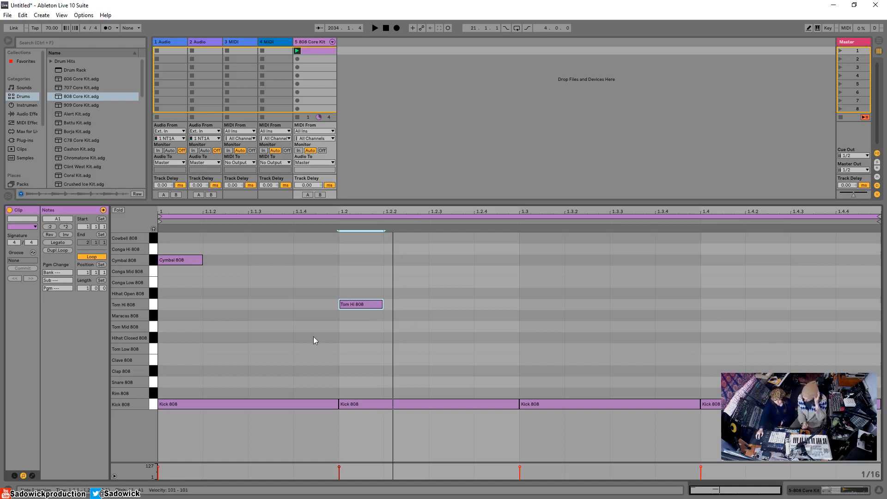
Launch the clip, delete its Tom Hi 808 note, and draw sixteenth Tom Hi 808 notes on beats 1.2, 1.3 and 1.4.
{"action": "left_click", "coordinate": [297, 50]}
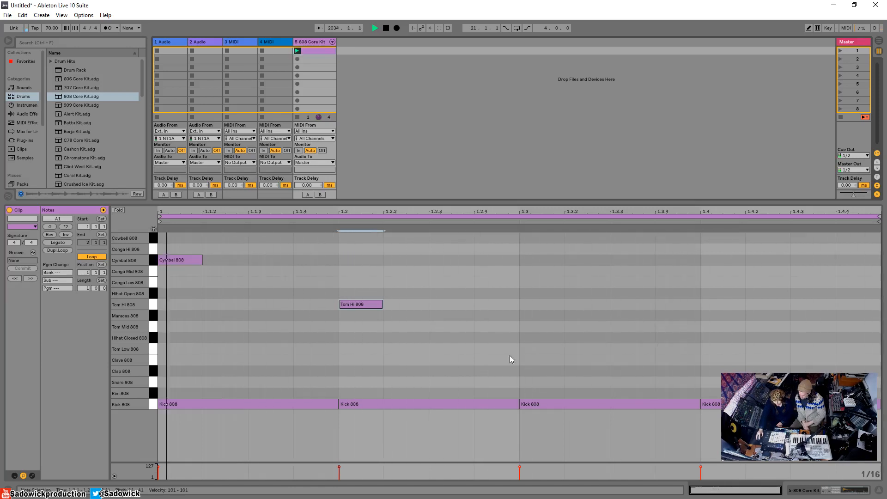
{"action": "left_click", "coordinate": [359, 304]}
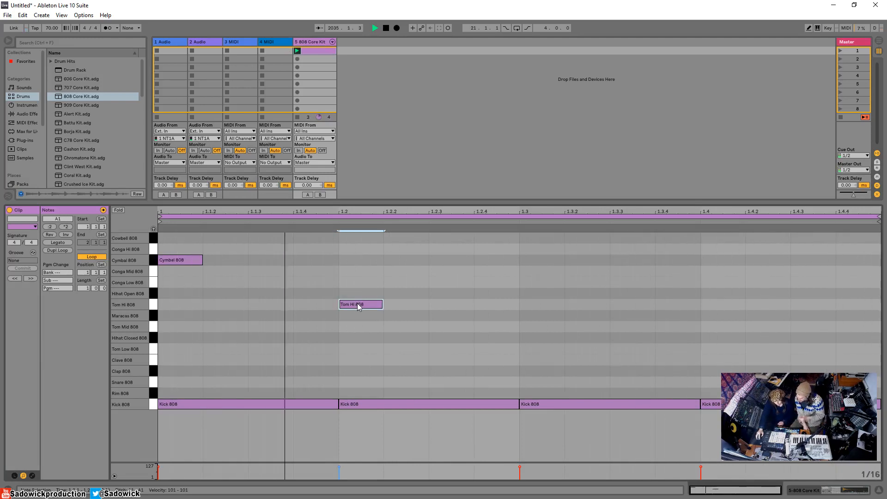
{"action": "key", "text": "Delete"}
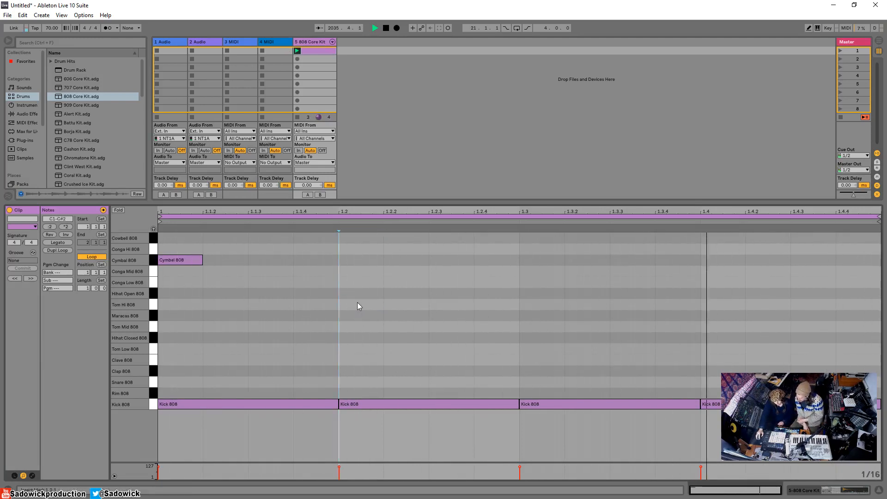
{"action": "double_click", "coordinate": [358, 304]}
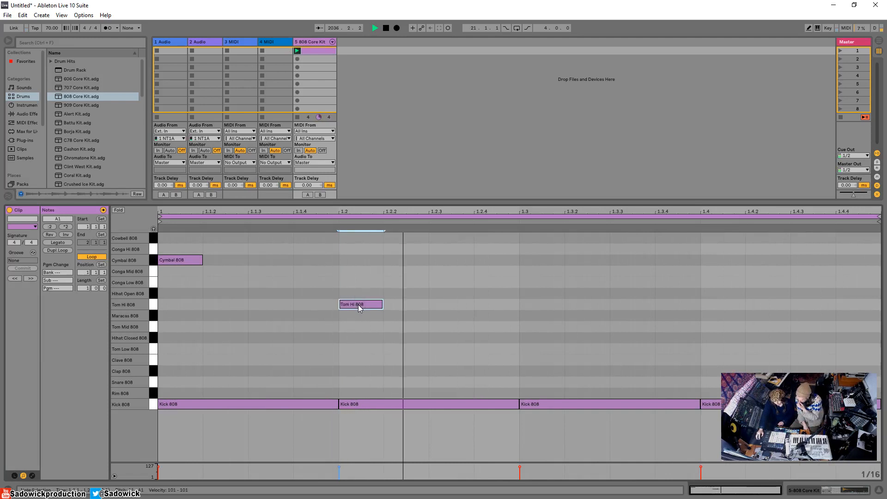
{"action": "double_click", "coordinate": [536, 304]}
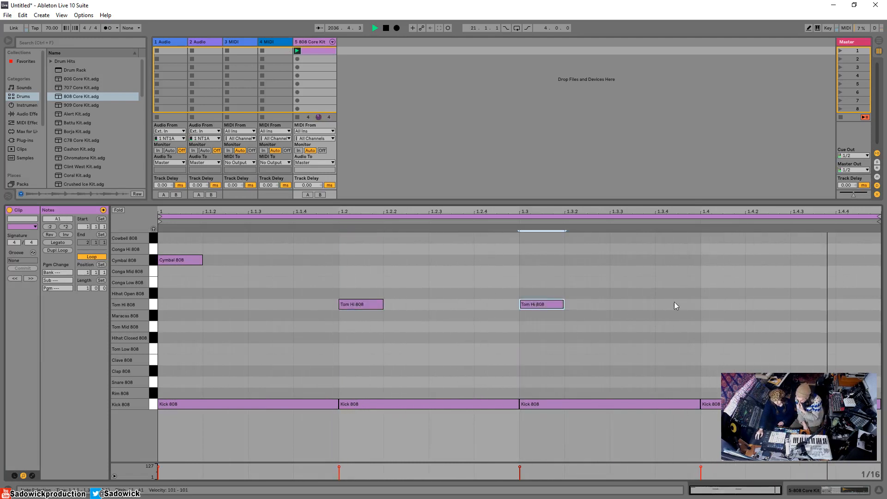
{"action": "double_click", "coordinate": [714, 305]}
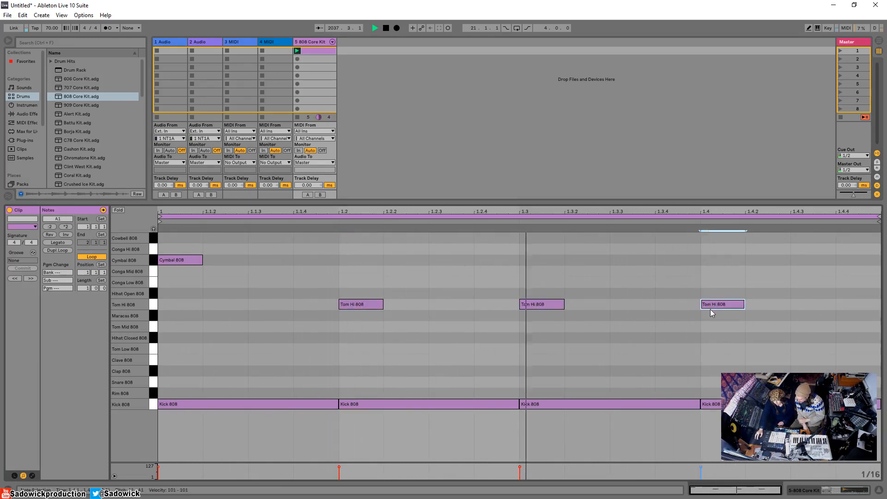
Delete the Tom Hi 808 note on beat 1.3 and stop playback and all clips.
{"action": "left_click", "coordinate": [536, 307]}
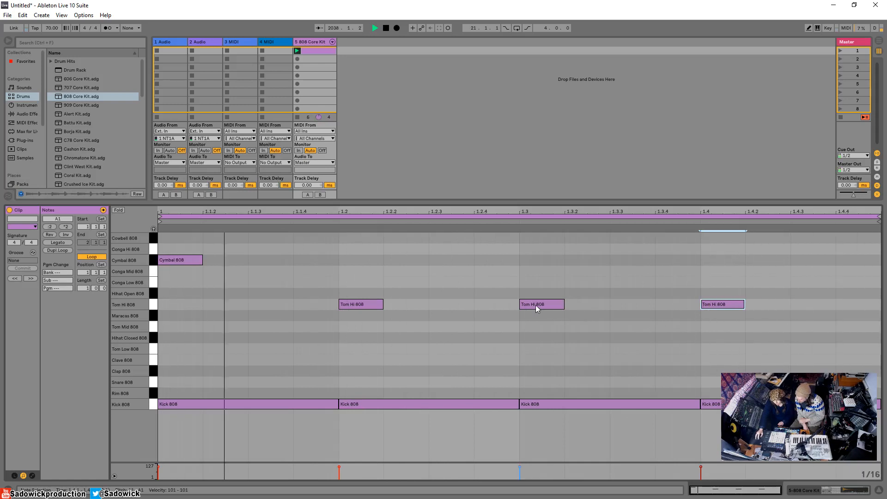
{"action": "left_click", "coordinate": [535, 305]}
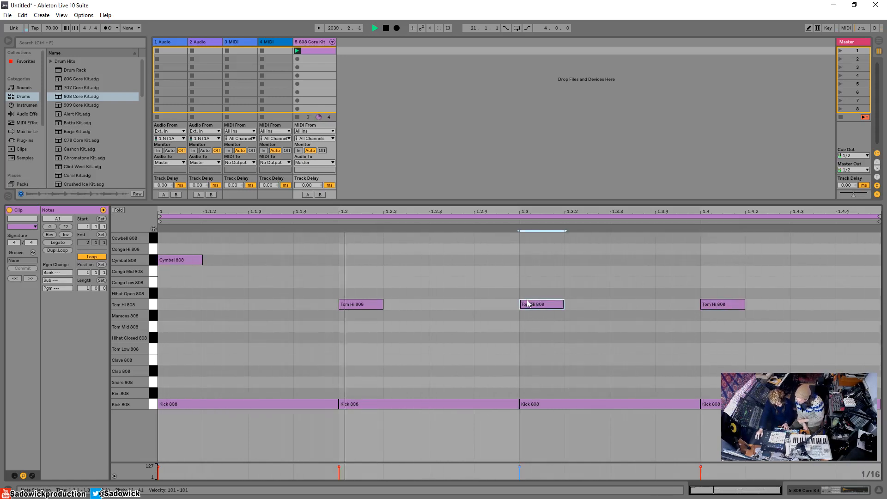
{"action": "key", "text": "Delete"}
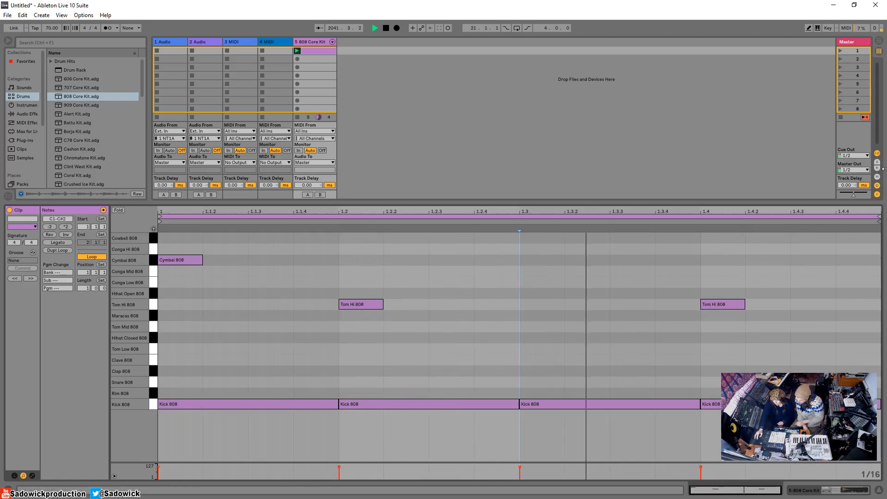
{"action": "left_click", "coordinate": [839, 118]}
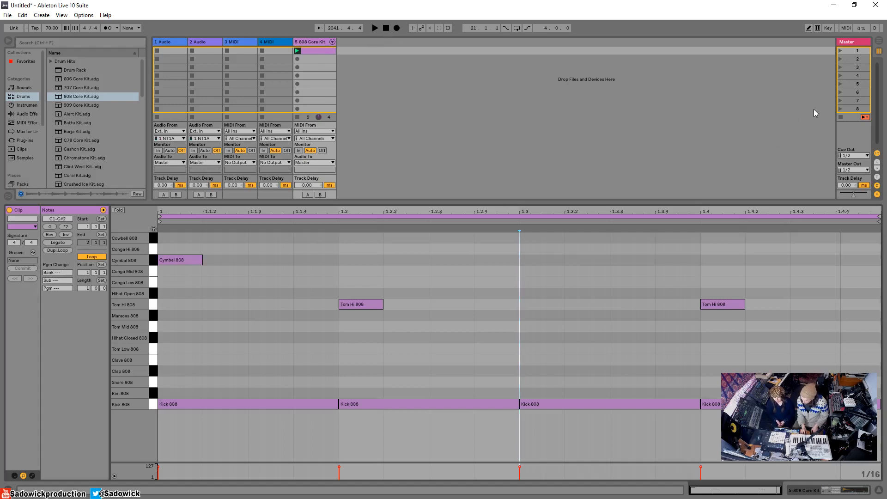
{"action": "left_click", "coordinate": [840, 117]}
Shrink the clip detail area in the Arrangement View, and switch to the Session View and back.
{"action": "left_click", "coordinate": [881, 44]}
{"action": "left_click_drag", "start_coordinate": [576, 201], "coordinate": [600, 395]}
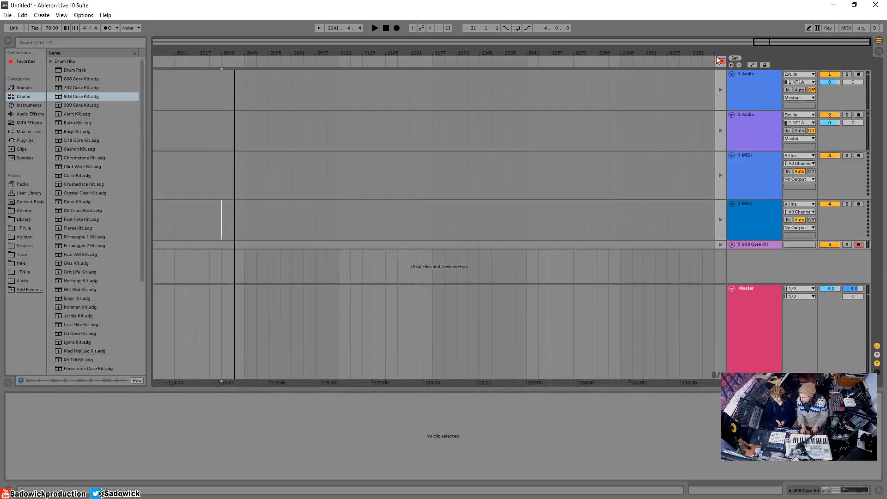
{"action": "left_click", "coordinate": [880, 52]}
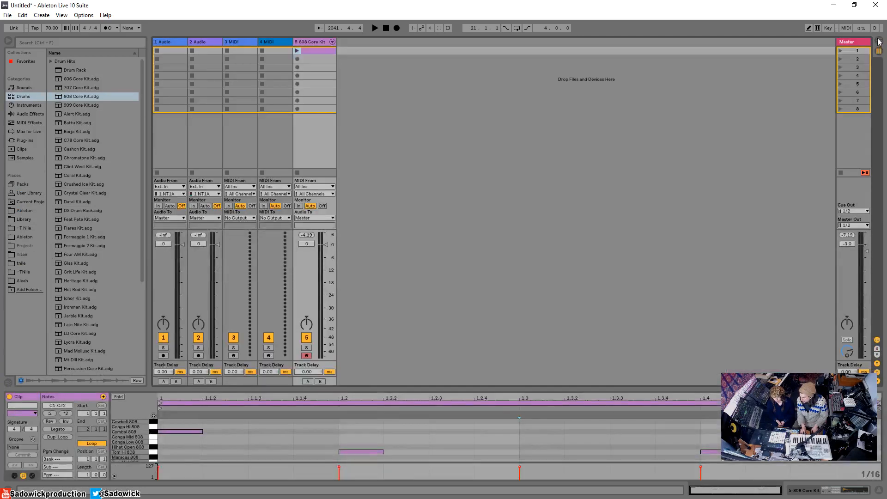
{"action": "left_click", "coordinate": [880, 42]}
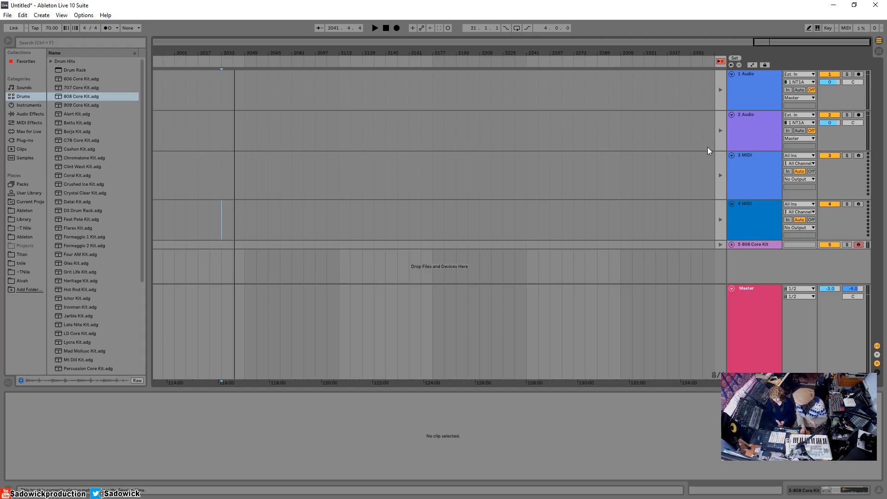
Return all tracks to arrangement playback and reduce the heights of tracks 2 Audio, 3 MIDI and 4 MIDI.
{"action": "left_click", "coordinate": [722, 60]}
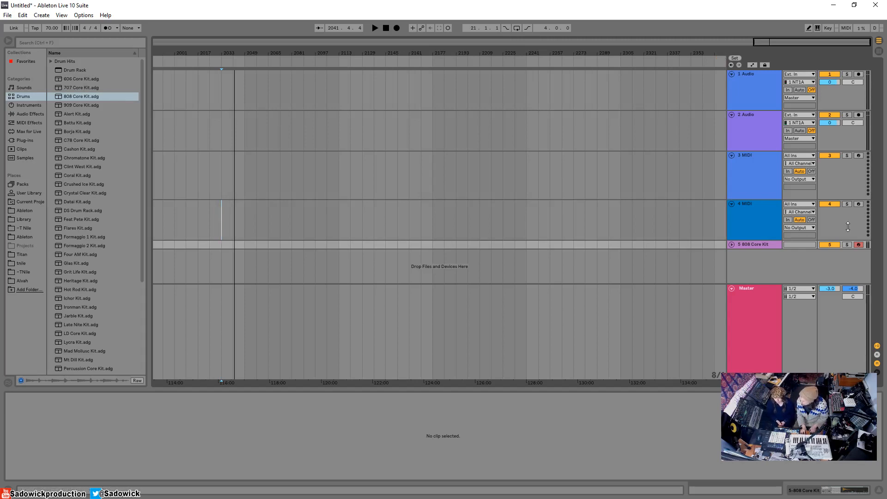
{"action": "left_click_drag", "start_coordinate": [848, 227], "coordinate": [839, 131]}
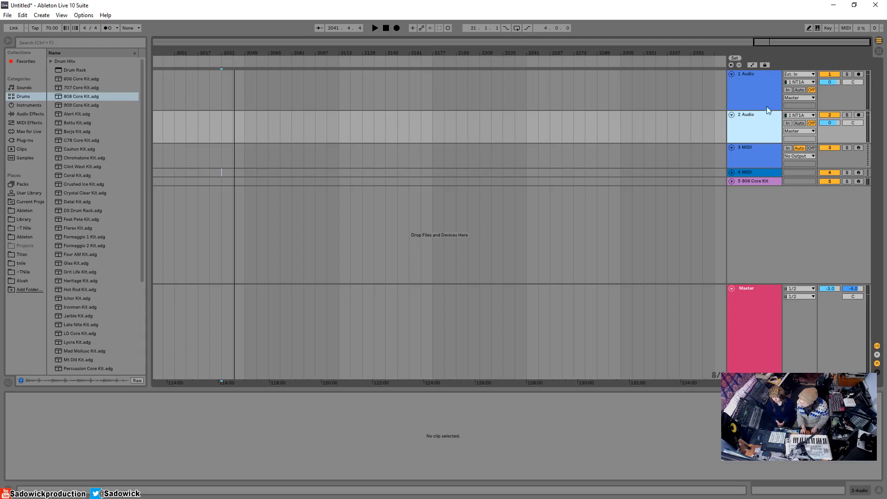
Switch back and forth between the Session and Arrangement Views, and insert an audio track below the 808 Core Kit track.
{"action": "left_click", "coordinate": [878, 51]}
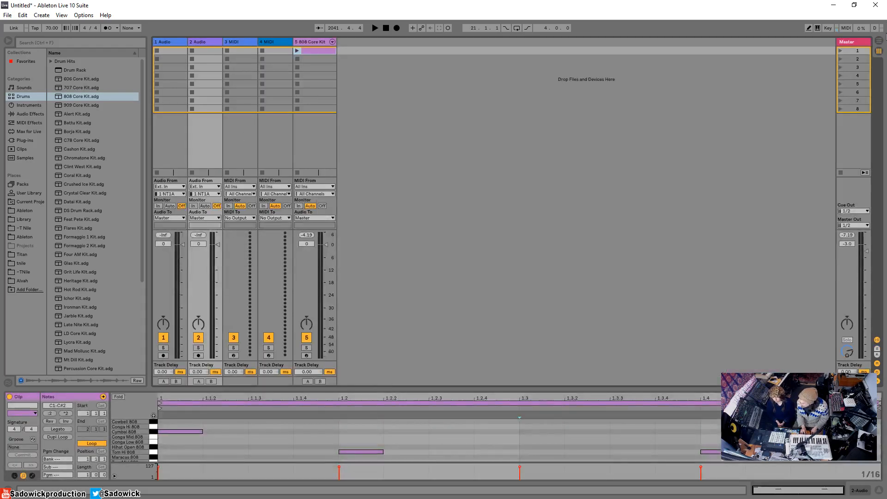
{"action": "left_click", "coordinate": [878, 41]}
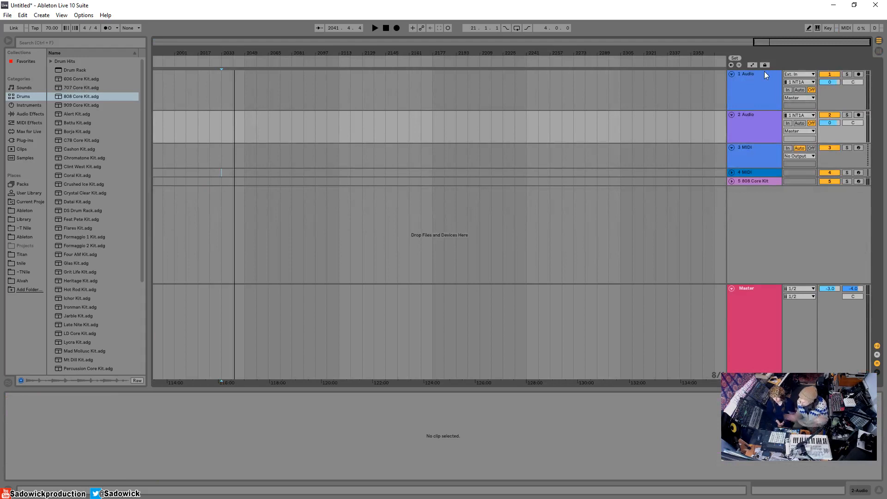
{"action": "left_click", "coordinate": [878, 51]}
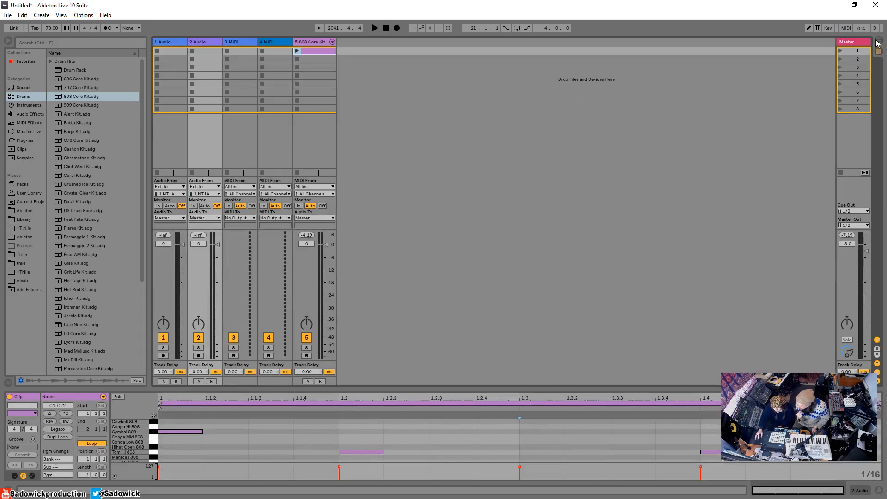
{"action": "left_click", "coordinate": [878, 42]}
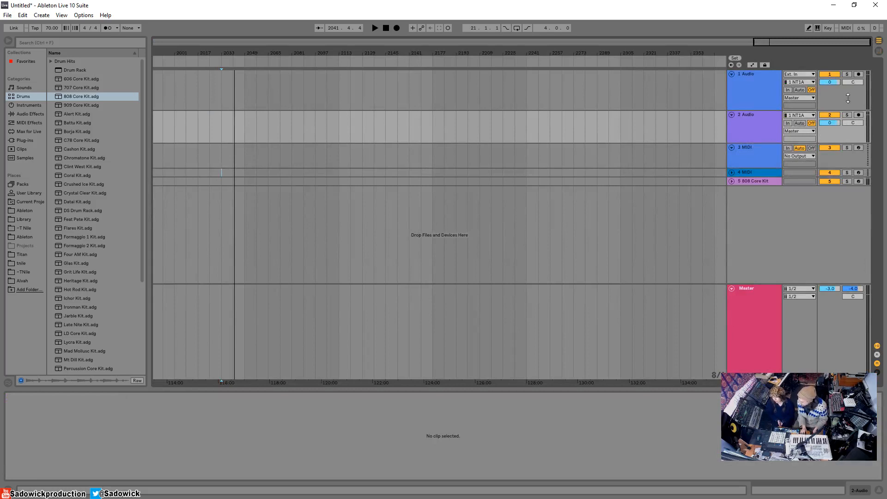
{"action": "right_click", "coordinate": [785, 223]}
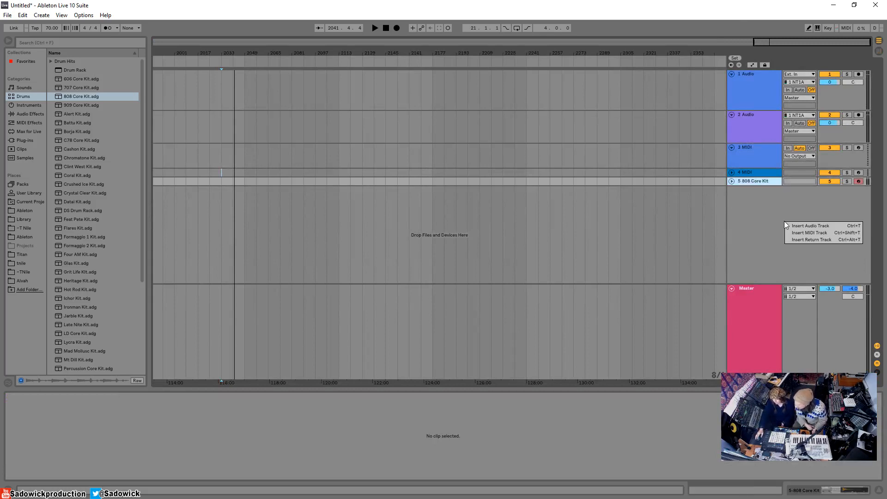
{"action": "left_click", "coordinate": [799, 227]}
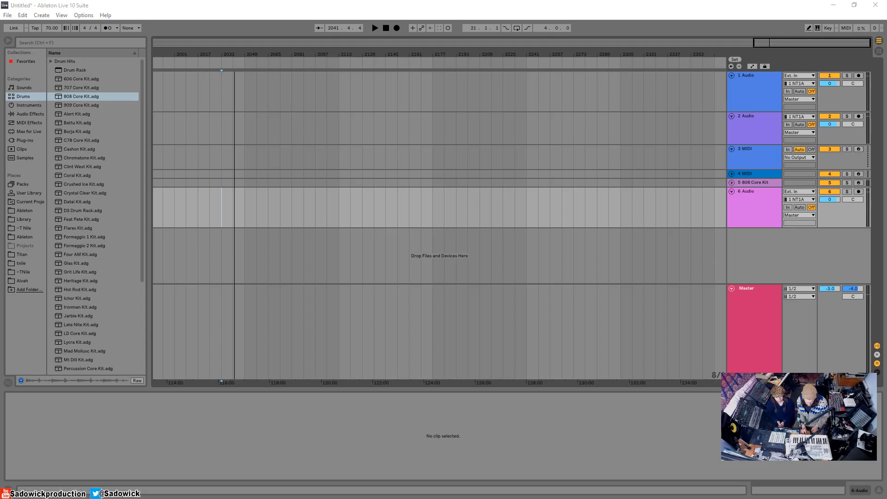
Bring the Saffire MixControl window into view, reset the NT1A channel's clip indicator, and move the window off the screen.
{"action": "left_click_drag", "start_coordinate": [0, 80], "coordinate": [388, 89]}
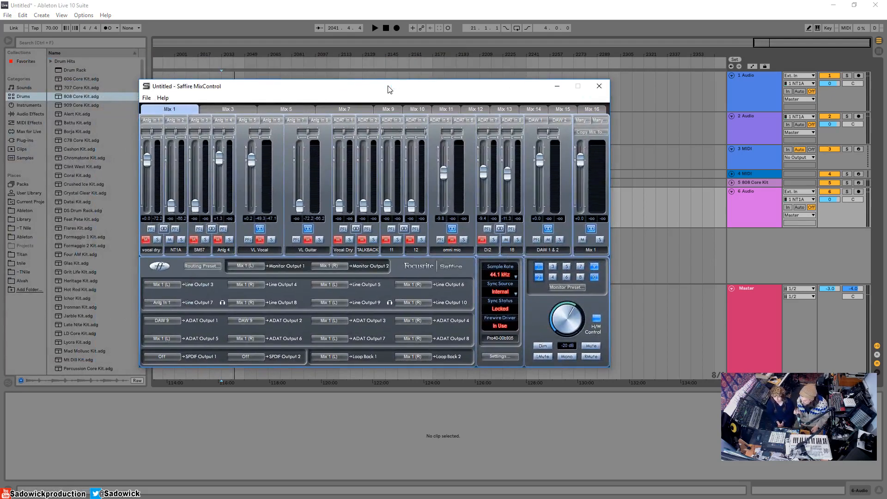
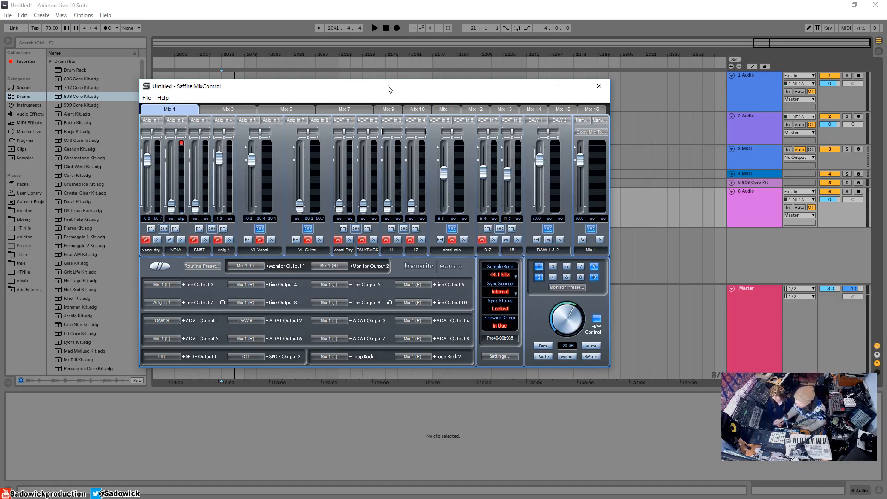
{"action": "left_click", "coordinate": [182, 144]}
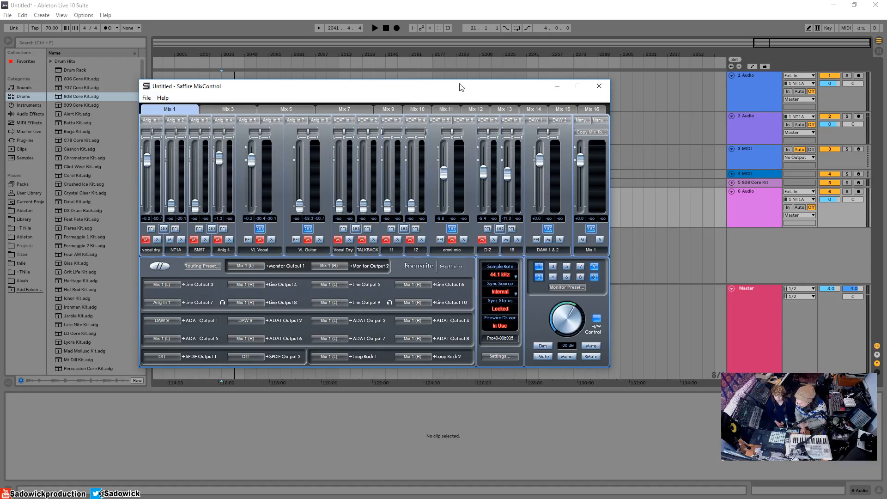
{"action": "left_click_drag", "start_coordinate": [460, 87], "coordinate": [0, 122]}
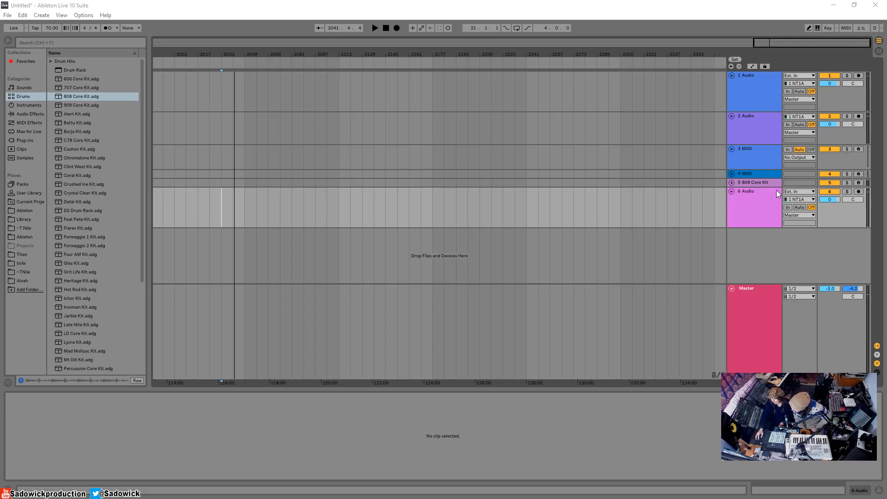
Deactivate the 6 Audio track's output and set its monitoring to In.
{"action": "left_click", "coordinate": [831, 191]}
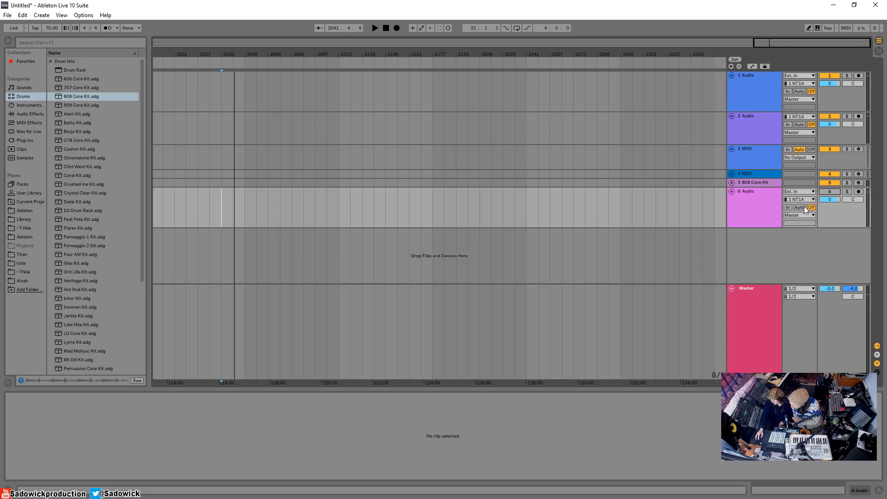
{"action": "left_click", "coordinate": [787, 207]}
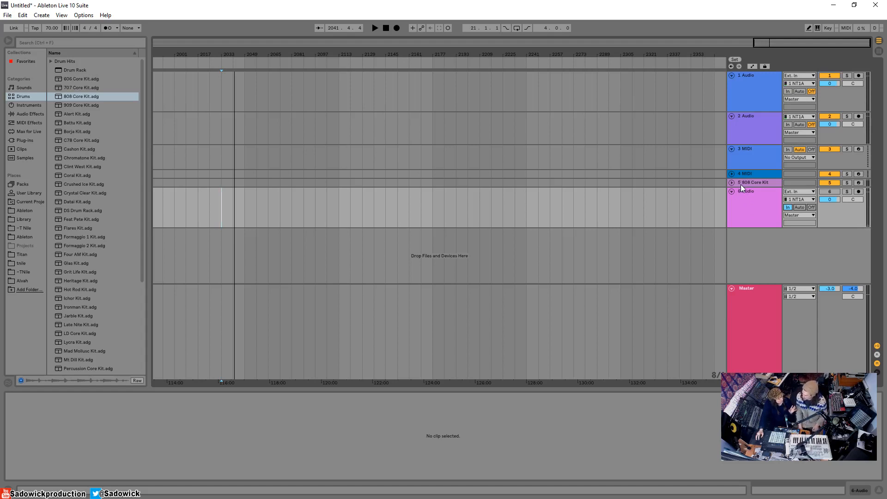
{"action": "left_click", "coordinate": [788, 207]}
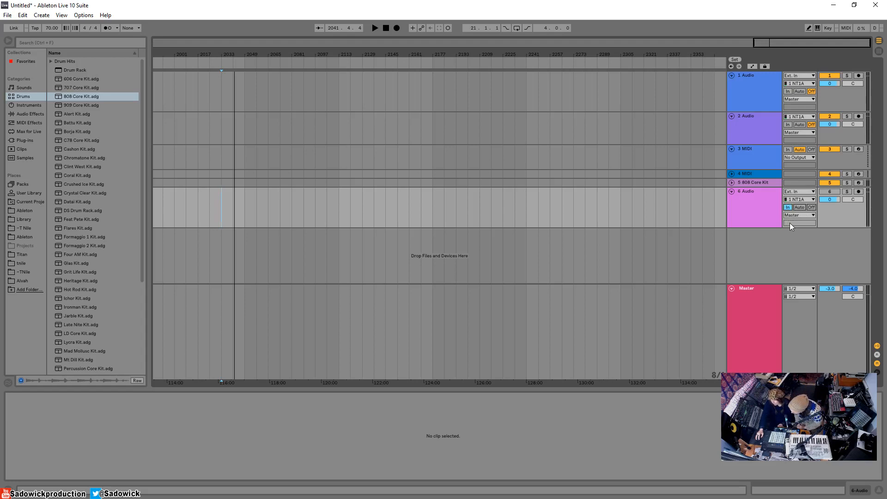
Set the 6 Audio track's input to Ext. In channel 2, and briefly activate the track to test the microphone signal.
{"action": "left_click", "coordinate": [796, 192]}
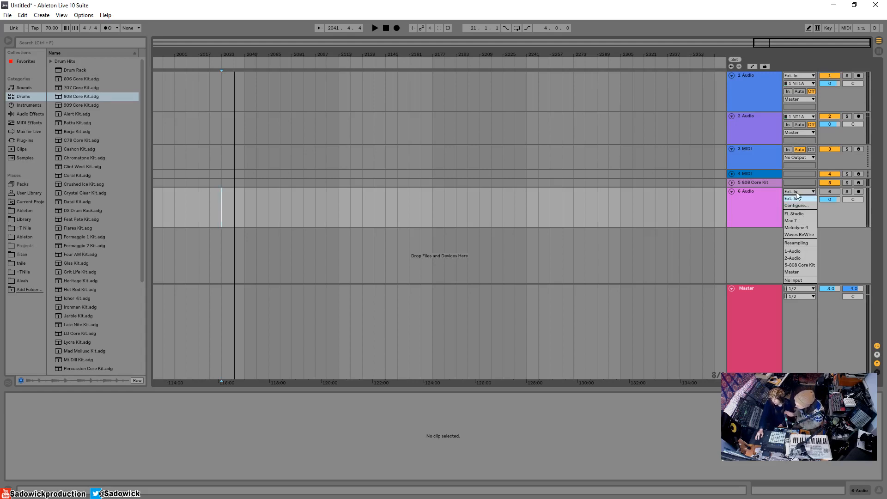
{"action": "left_click", "coordinate": [797, 198]}
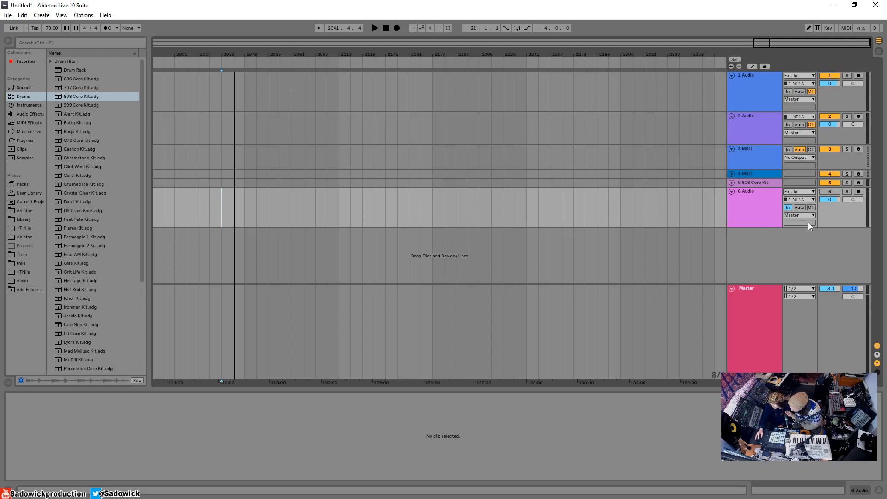
{"action": "left_click", "coordinate": [810, 199]}
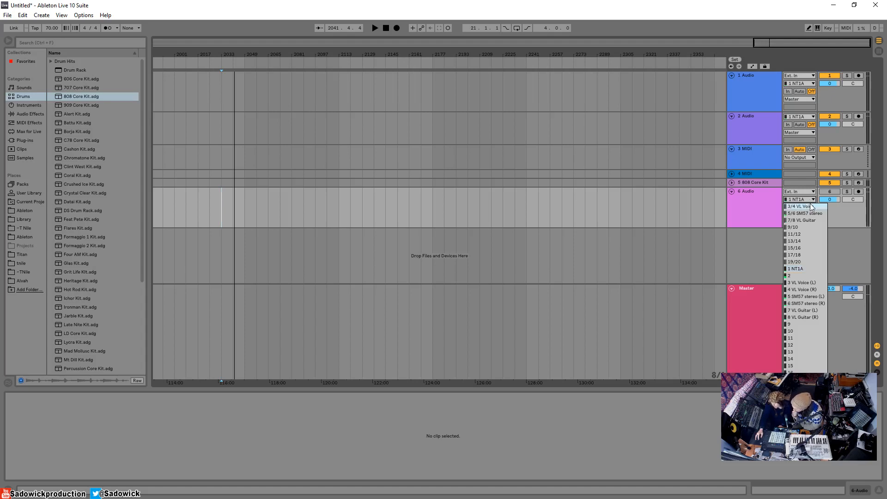
{"action": "left_click", "coordinate": [800, 276]}
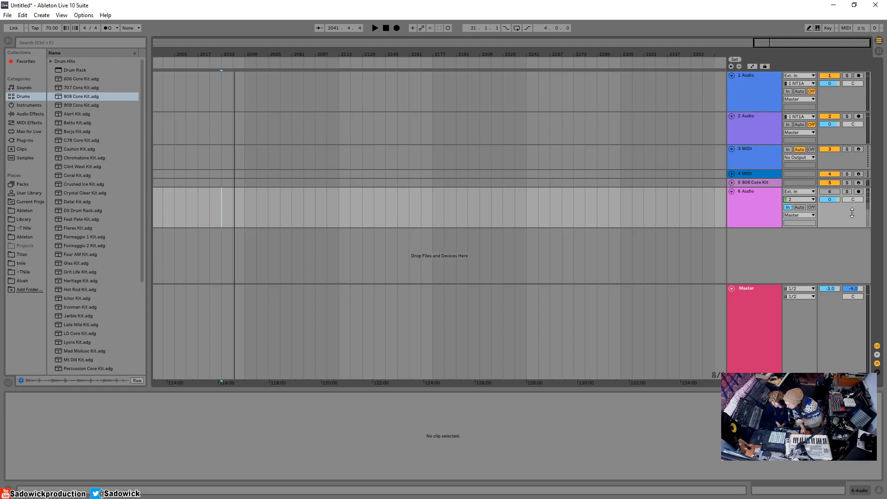
{"action": "left_click", "coordinate": [829, 191]}
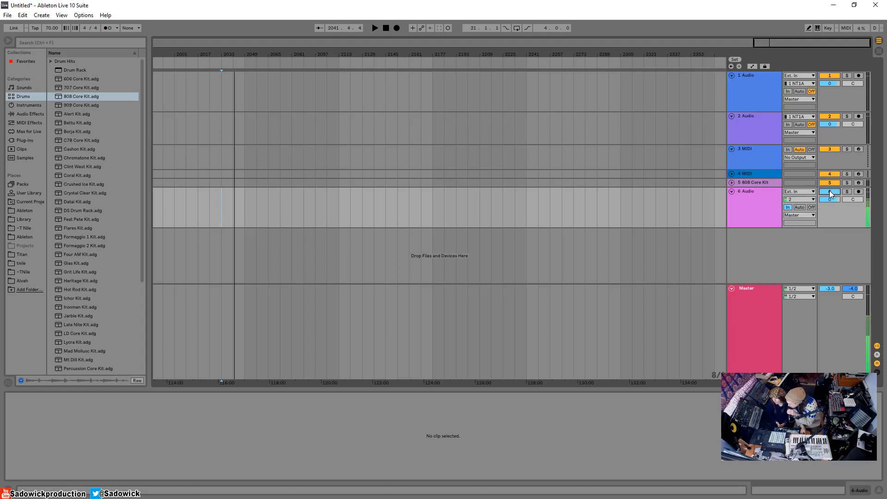
{"action": "left_click", "coordinate": [830, 192]}
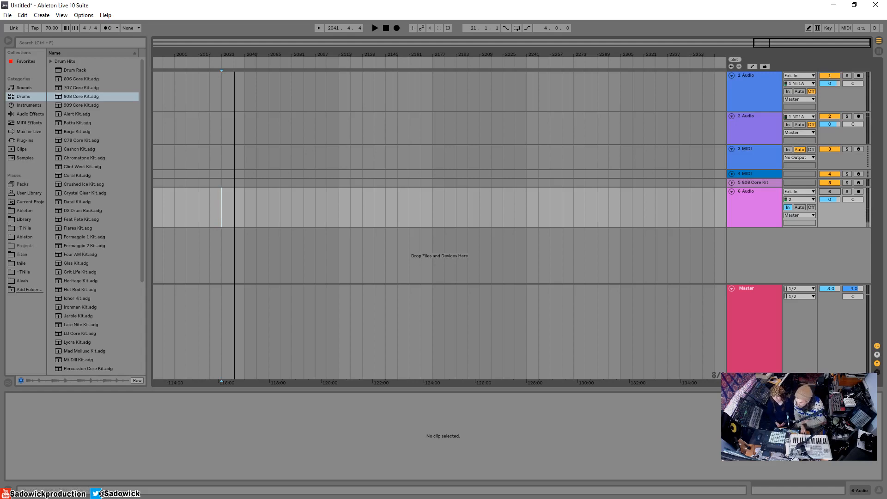
Bring the Saffire MixControl window back, pull the NT1A channel's fader fully down, and close the window.
{"action": "left_click_drag", "start_coordinate": [0, 167], "coordinate": [444, 113]}
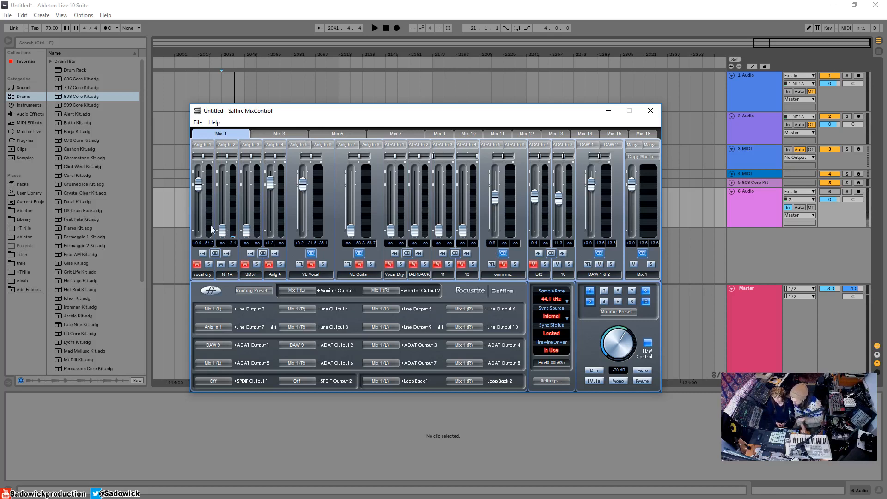
{"action": "mouse_move", "coordinate": [222, 229]}
{"action": "left_mouse_down"}
{"action": "mouse_move", "coordinate": [221, 181]}
{"action": "mouse_move", "coordinate": [221, 245]}
{"action": "left_mouse_up"}
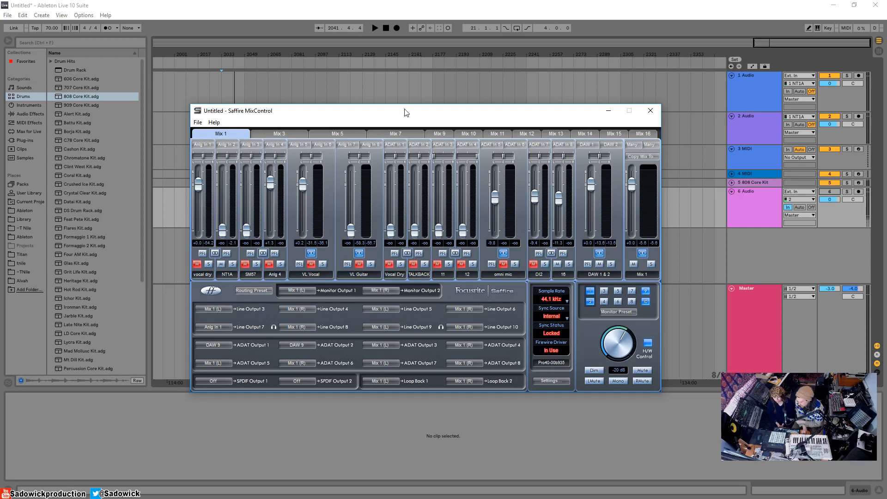
{"action": "left_click", "coordinate": [650, 110]}
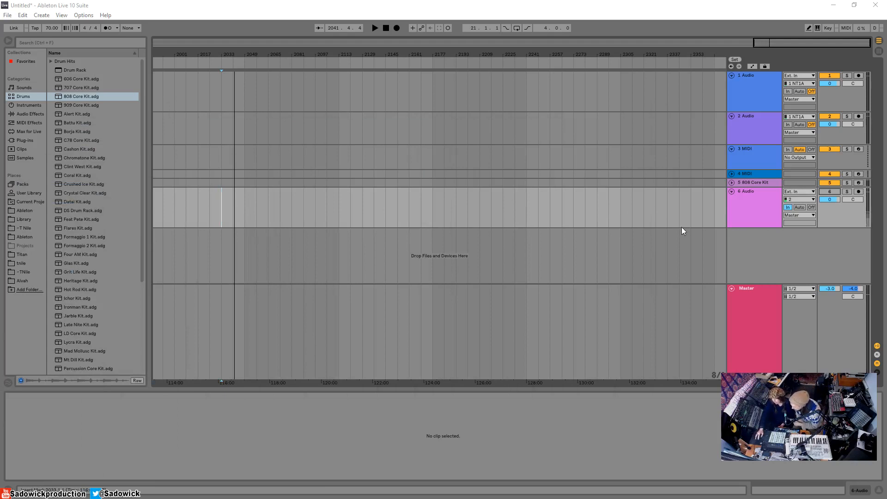
Arm the 6 Audio track for recording and rename it "vocal mic".
{"action": "left_click", "coordinate": [859, 192]}
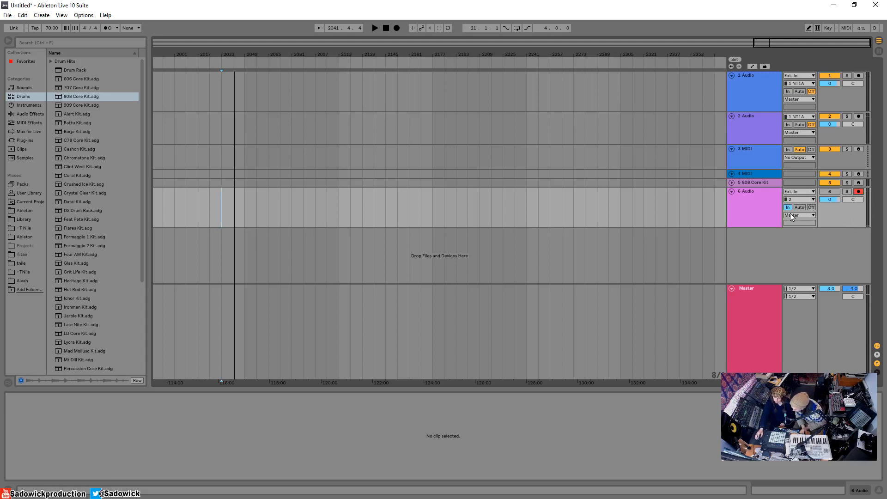
{"action": "right_click", "coordinate": [747, 191]}
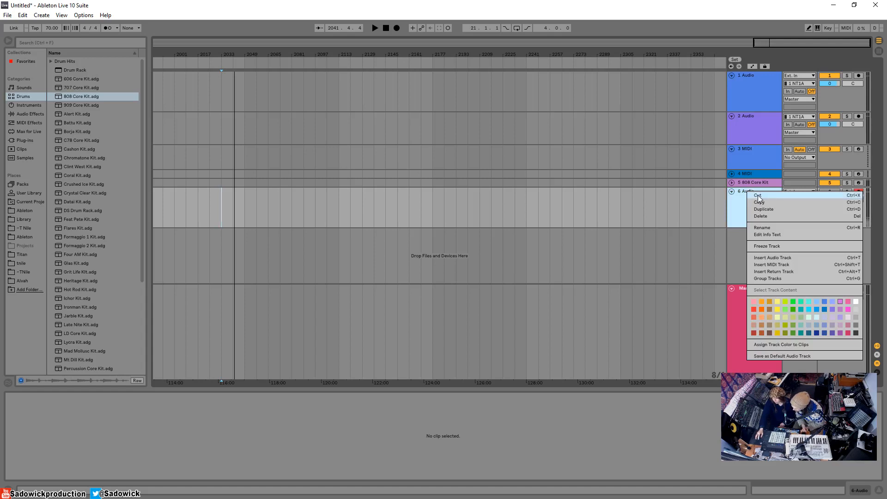
{"action": "left_click", "coordinate": [766, 227]}
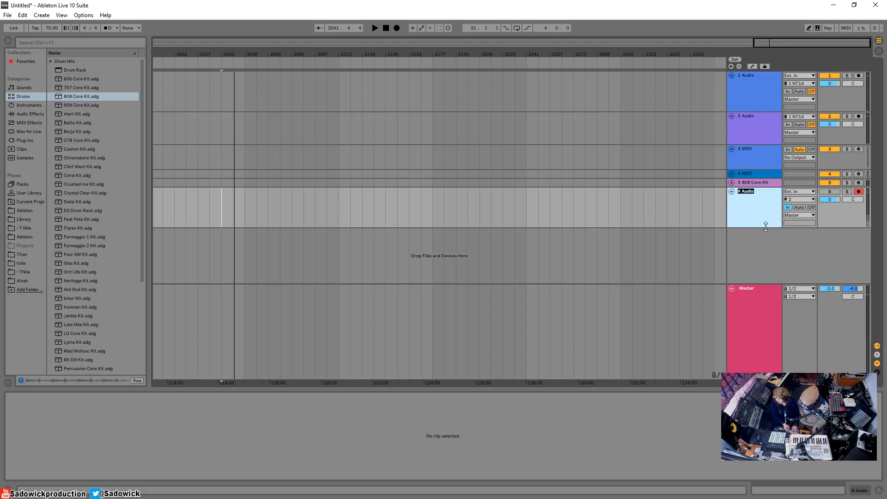
{"action": "type", "text": "vocal mic"}
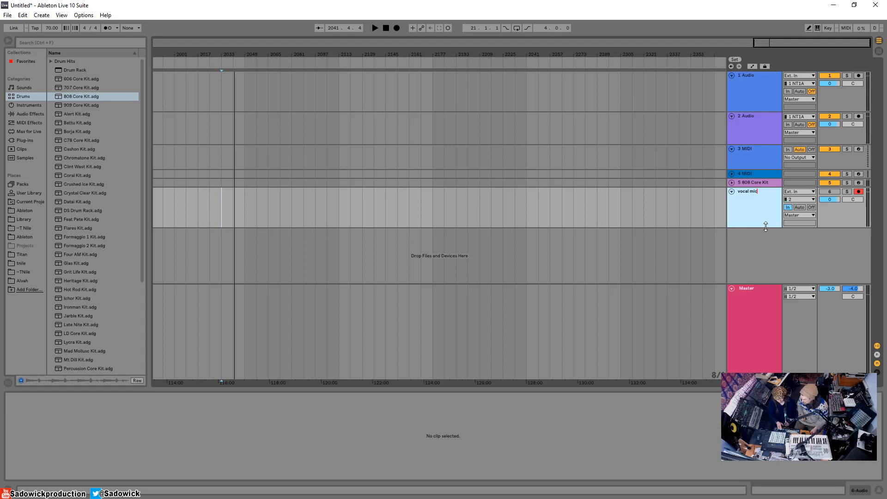
{"action": "key", "text": "Return"}
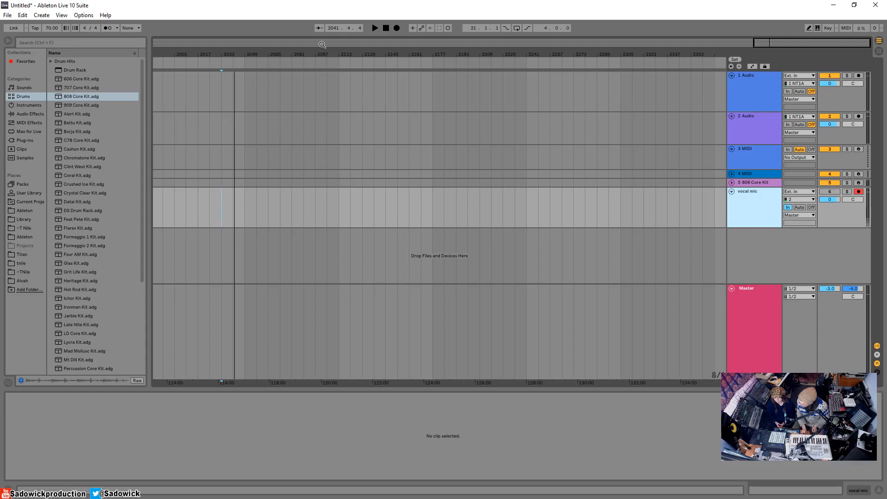
Start recording into the arrangement on the vocal mic track from bar 5.
{"action": "left_click", "coordinate": [333, 44]}
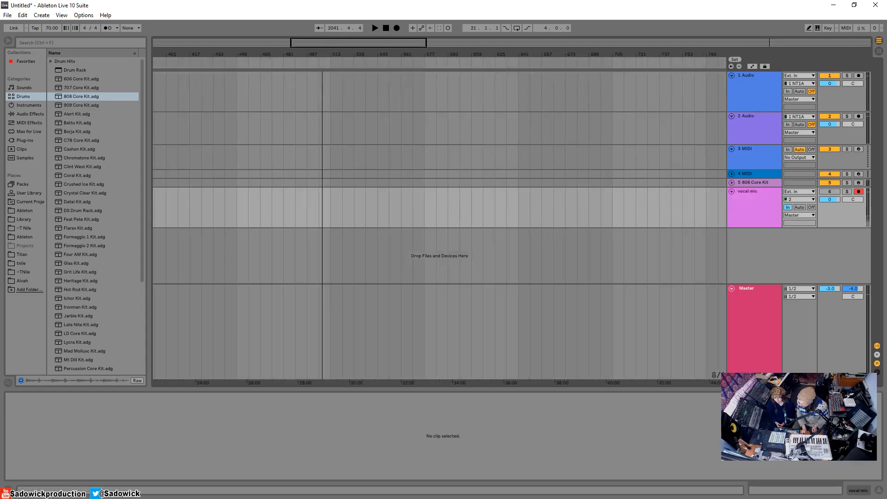
{"action": "key", "text": "minus"}
{"action": "key", "text": "minus"}
{"action": "key", "text": "minus"}
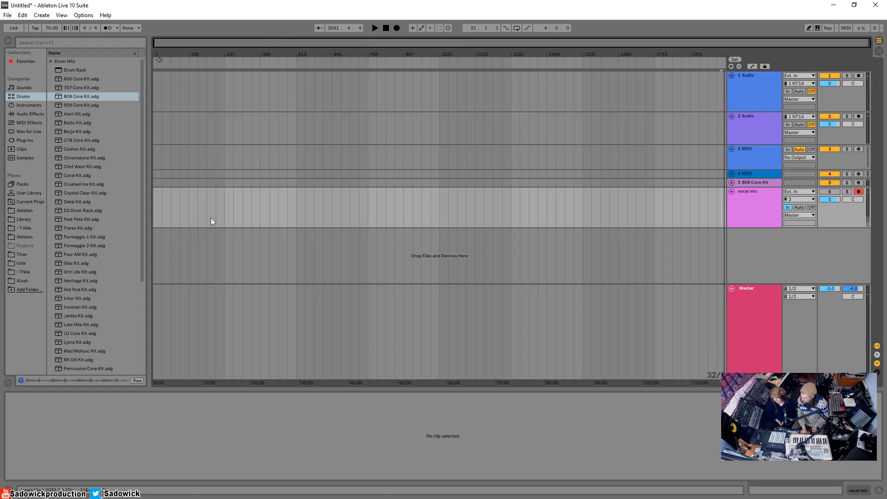
{"action": "left_click", "coordinate": [154, 194]}
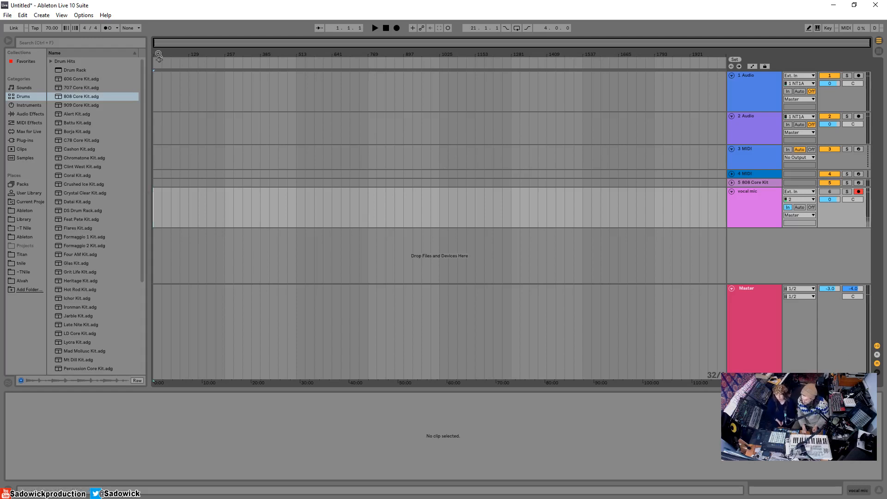
{"action": "left_click_drag", "start_coordinate": [156, 53], "coordinate": [156, 134]}
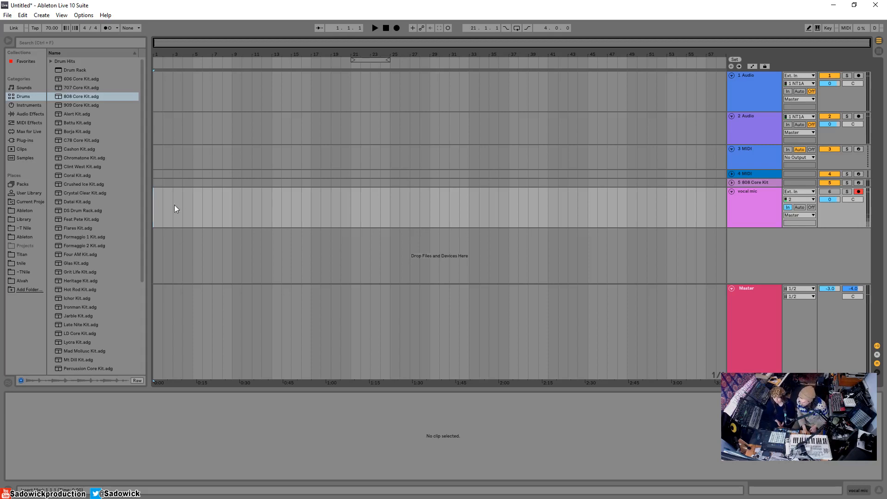
{"action": "left_click", "coordinate": [196, 203]}
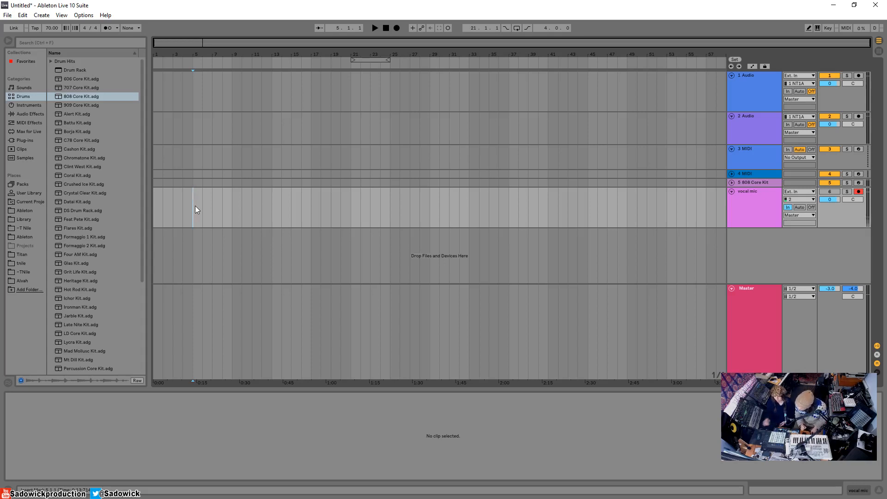
{"action": "left_click", "coordinate": [396, 28]}
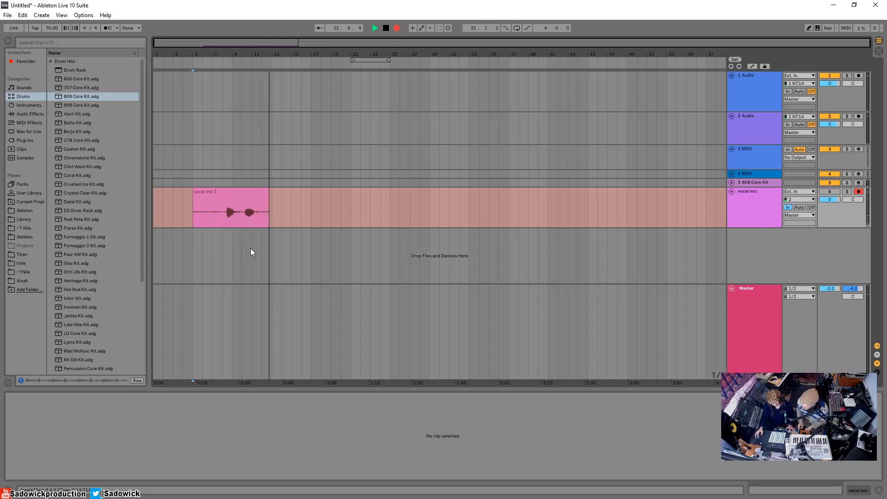
Stop the recording and insert a new audio track below the vocal mic track.
{"action": "key", "text": "space"}
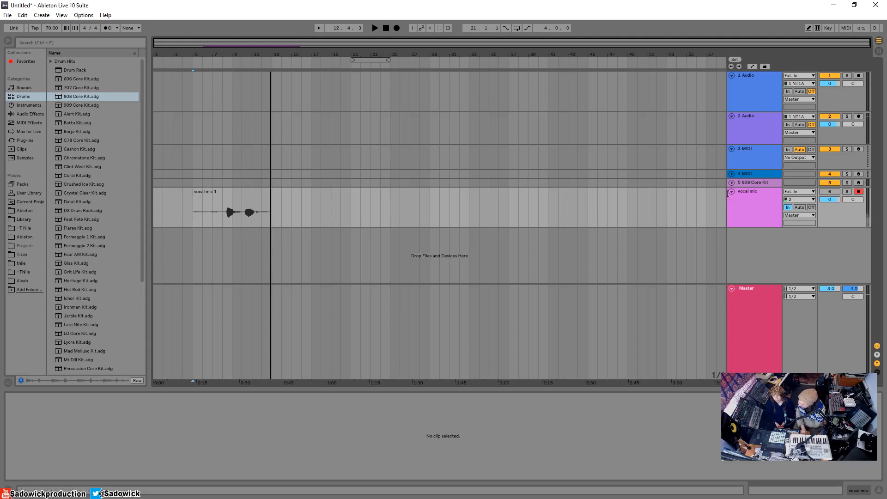
{"action": "left_click", "coordinate": [750, 193]}
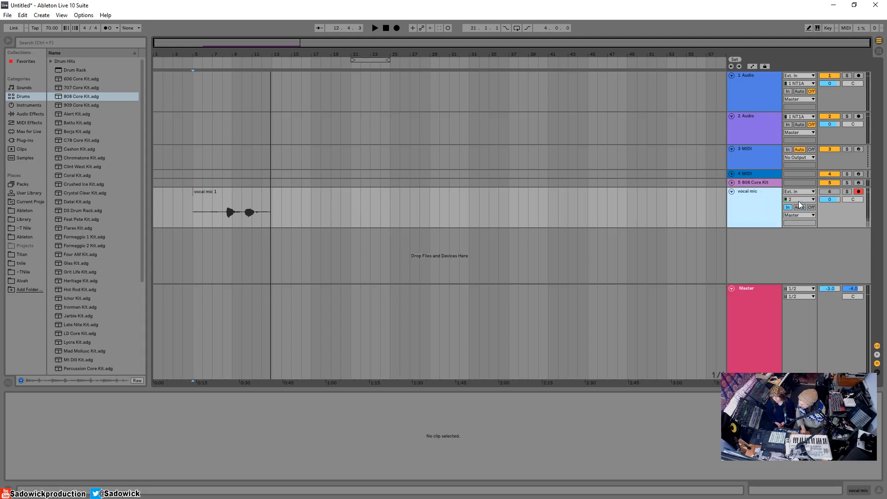
{"action": "right_click", "coordinate": [762, 242]}
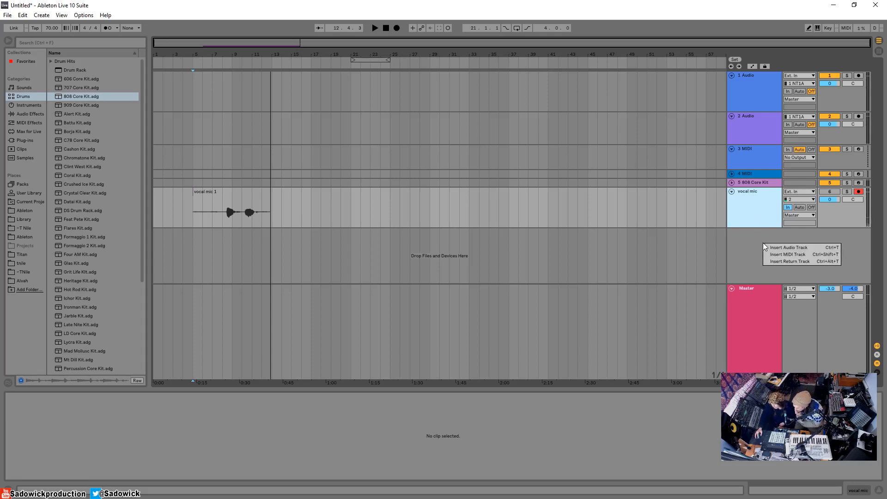
{"action": "left_click", "coordinate": [769, 248]}
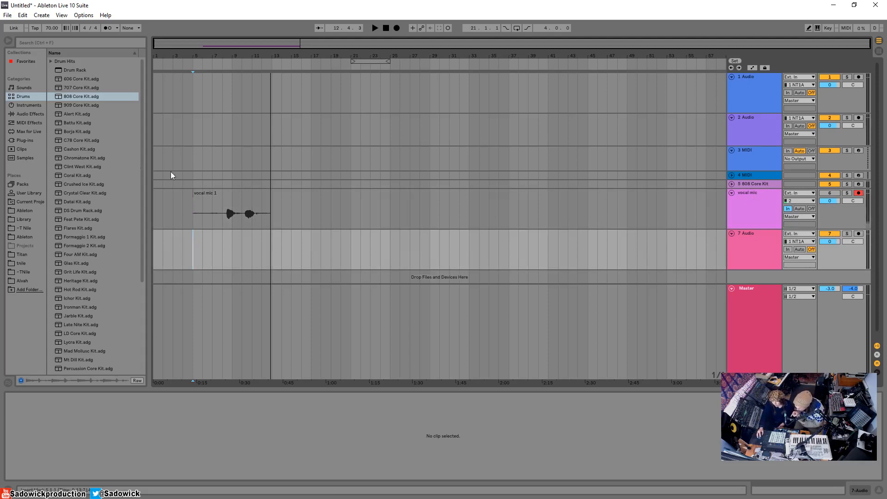
Try moving the recorded vocal clip to the new audio track and return it to the vocal mic track.
{"action": "left_click_drag", "start_coordinate": [218, 209], "coordinate": [218, 251]}
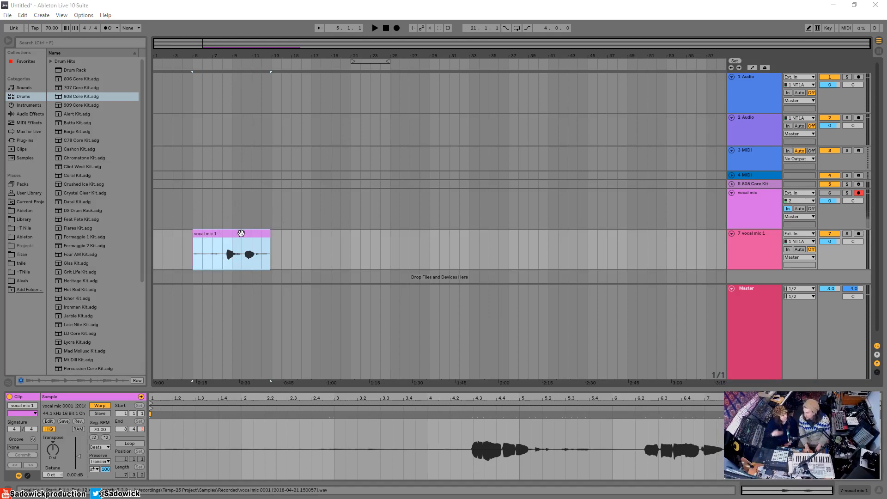
{"action": "left_click_drag", "start_coordinate": [241, 233], "coordinate": [233, 218]}
{"action": "left_click", "coordinate": [226, 211]}
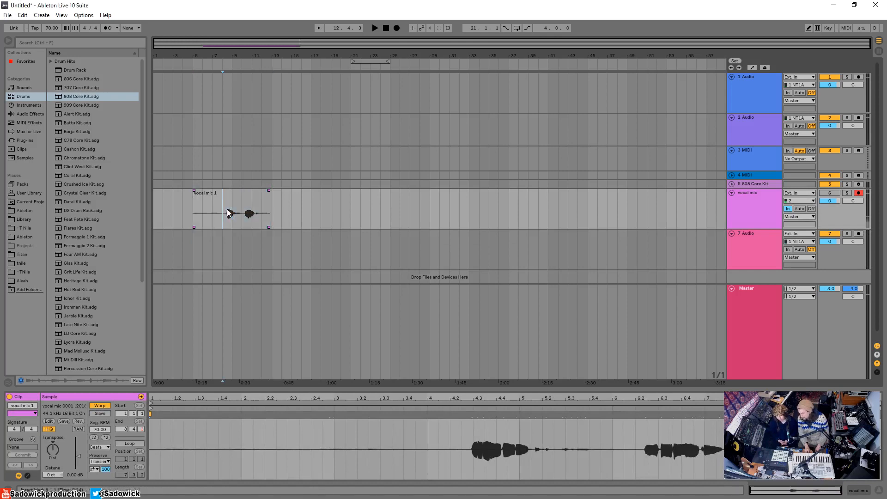
Play the recorded vocal clip's two phrases in the arrangement, skipping ahead to the second phrase, and stop playback.
{"action": "left_click_drag", "start_coordinate": [236, 56], "coordinate": [236, 74]}
{"action": "left_click", "coordinate": [219, 66]}
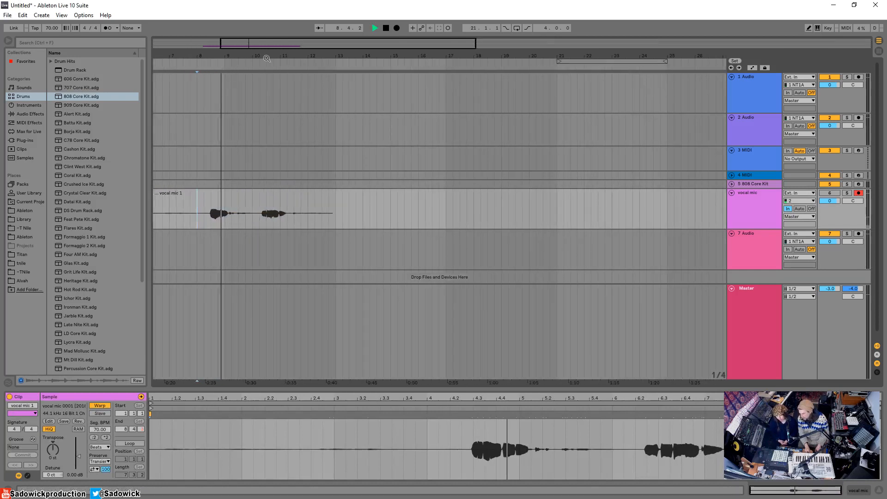
{"action": "left_click", "coordinate": [271, 66]}
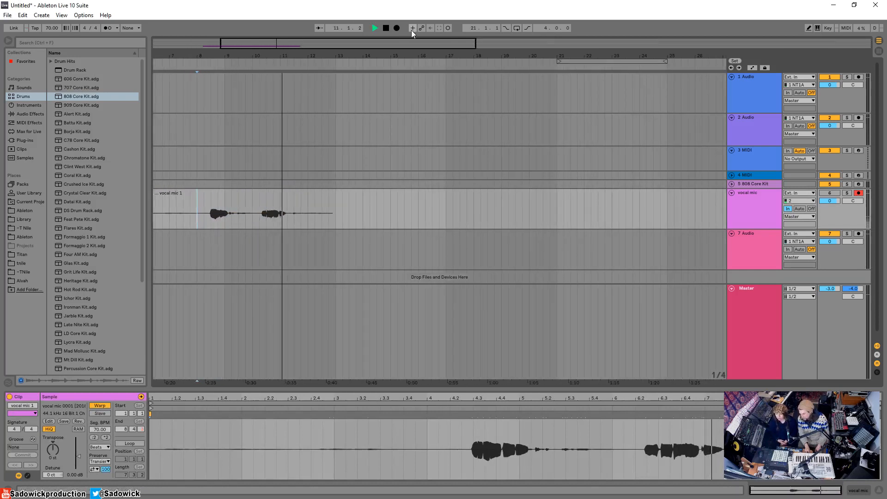
{"action": "left_click", "coordinate": [386, 28]}
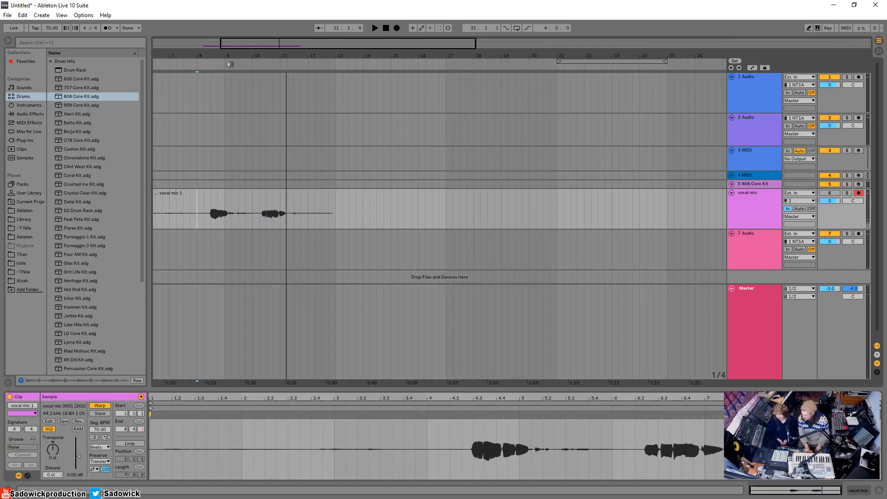
Move the recorded vocal clip from the vocal mic track to track 7 at the same timeline position.
{"action": "left_click_drag", "start_coordinate": [229, 65], "coordinate": [229, 48]}
{"action": "left_click_drag", "start_coordinate": [240, 190], "coordinate": [239, 241]}
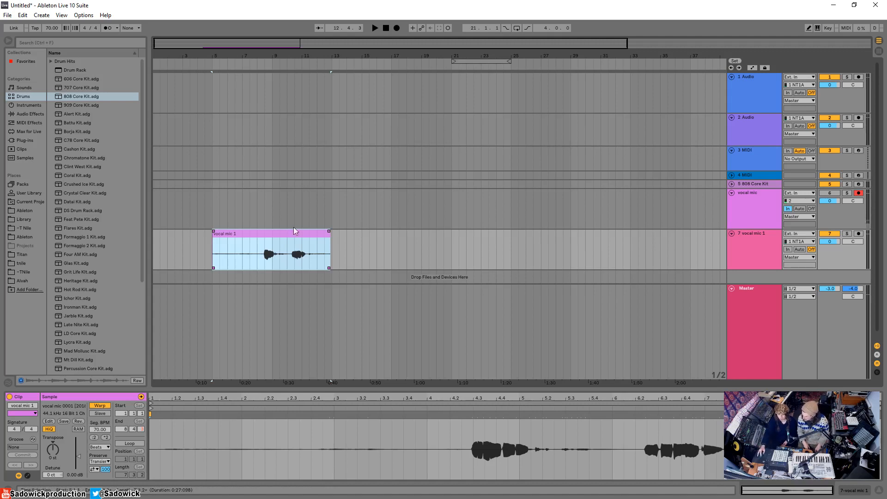
{"action": "left_click", "coordinate": [264, 202]}
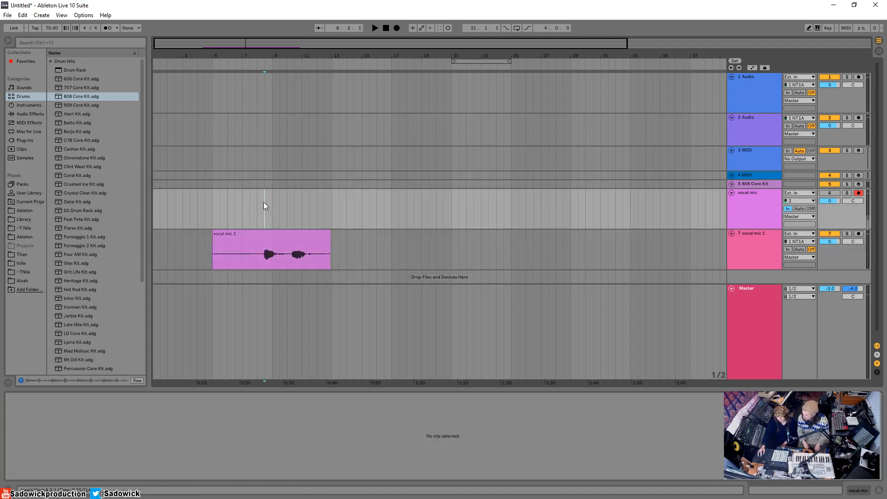
Trim the start of the vocal clip on track 7 to bar 10 and play back the remaining phrase.
{"action": "left_click", "coordinate": [271, 259]}
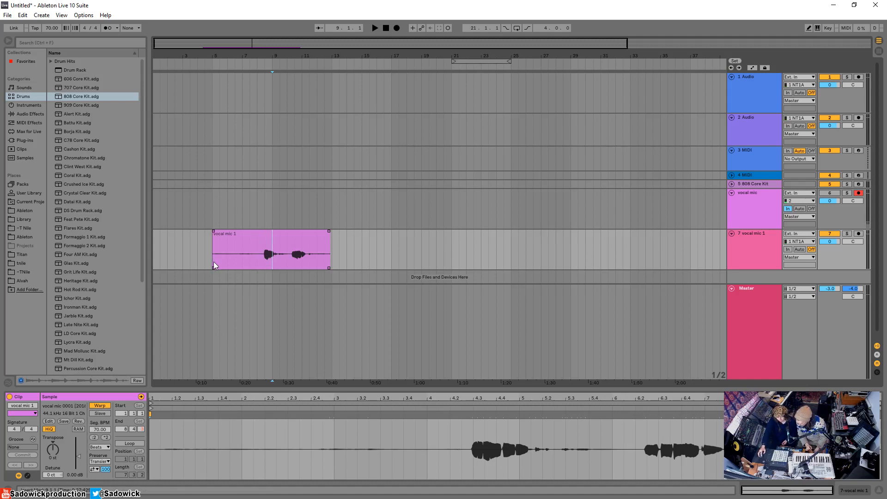
{"action": "left_click", "coordinate": [215, 234]}
{"action": "left_click_drag", "start_coordinate": [216, 237], "coordinate": [288, 242]}
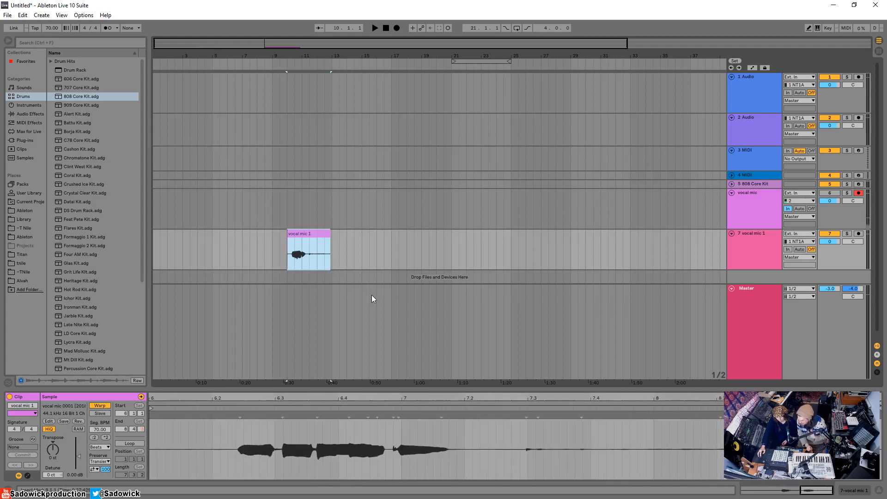
{"action": "left_click", "coordinate": [374, 29]}
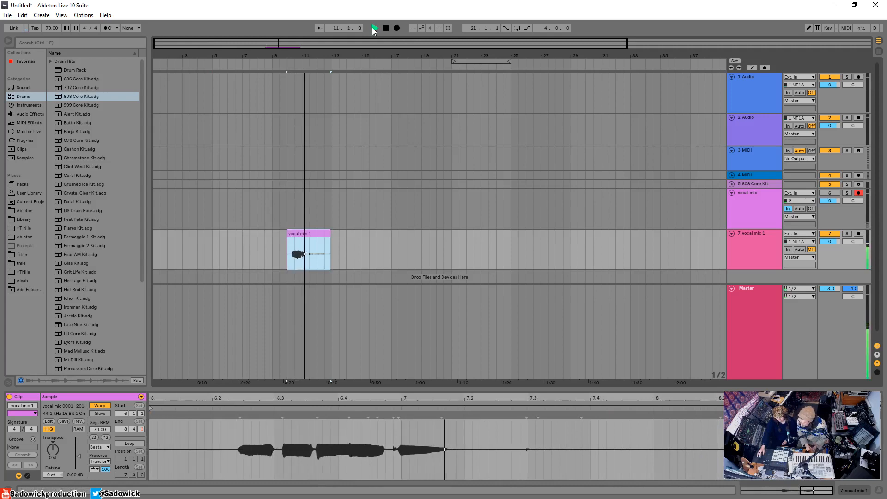
{"action": "left_click", "coordinate": [386, 29]}
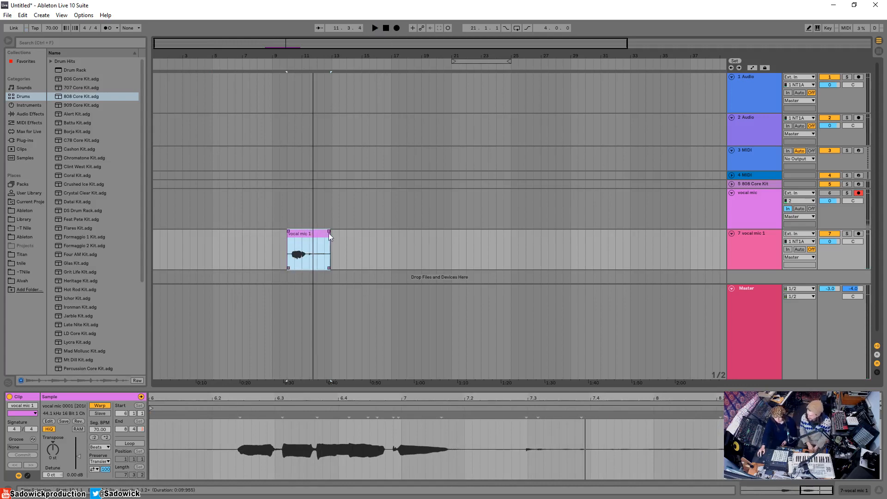
Trim the end of the vocal clip on track 7 to 11.3.
{"action": "left_click", "coordinate": [290, 237]}
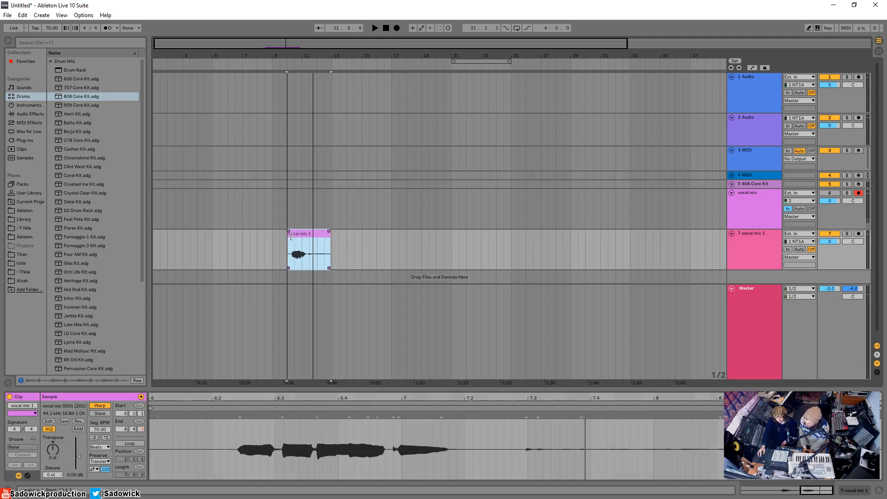
{"action": "left_click", "coordinate": [290, 234]}
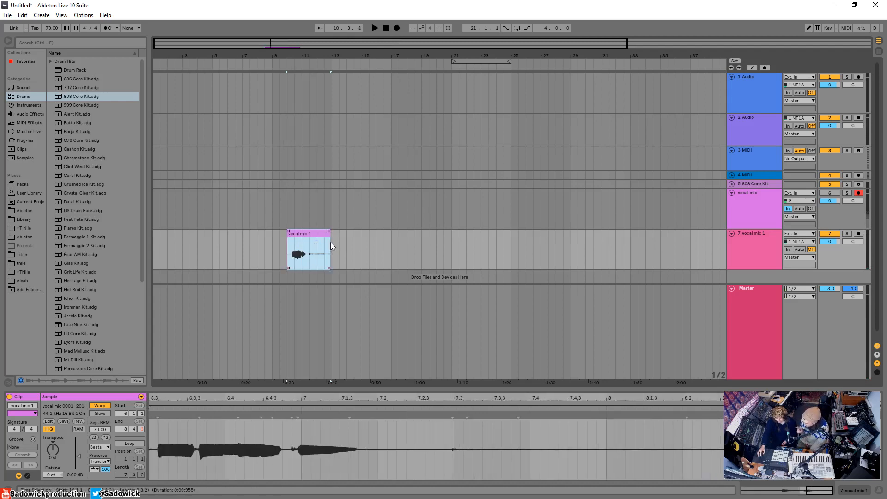
{"action": "left_click_drag", "start_coordinate": [330, 241], "coordinate": [309, 239]}
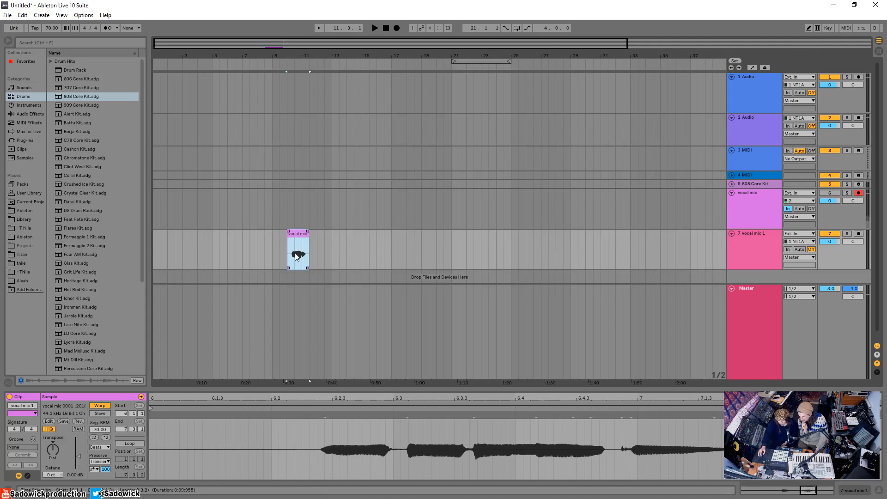
Examine the trimmed vocal clip up close and in the overall arrangement by zooming and scrolling the timeline.
{"action": "mouse_move", "coordinate": [294, 249]}
{"action": "left_mouse_down"}
{"action": "mouse_move", "coordinate": [321, 228]}
{"action": "mouse_move", "coordinate": [298, 234]}
{"action": "left_mouse_up"}
{"action": "left_click_drag", "start_coordinate": [300, 49], "coordinate": [300, 132]}
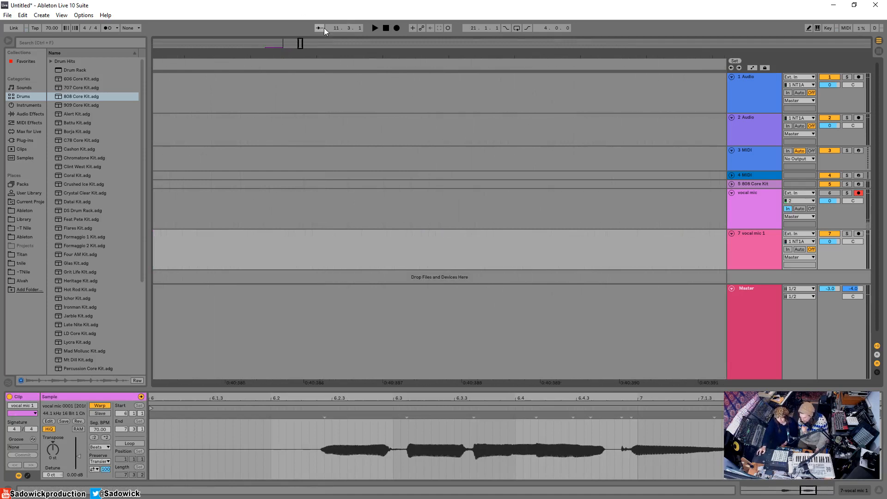
{"action": "left_click_drag", "start_coordinate": [301, 45], "coordinate": [311, 39]}
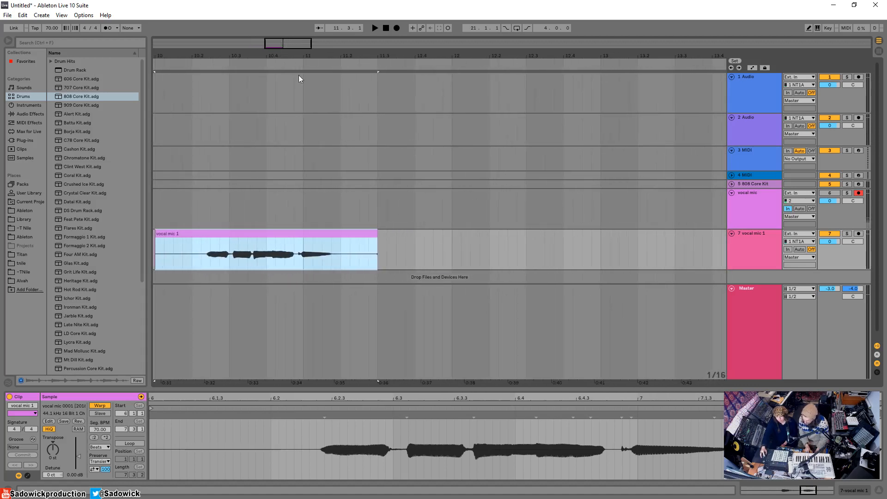
{"action": "left_click", "coordinate": [480, 43]}
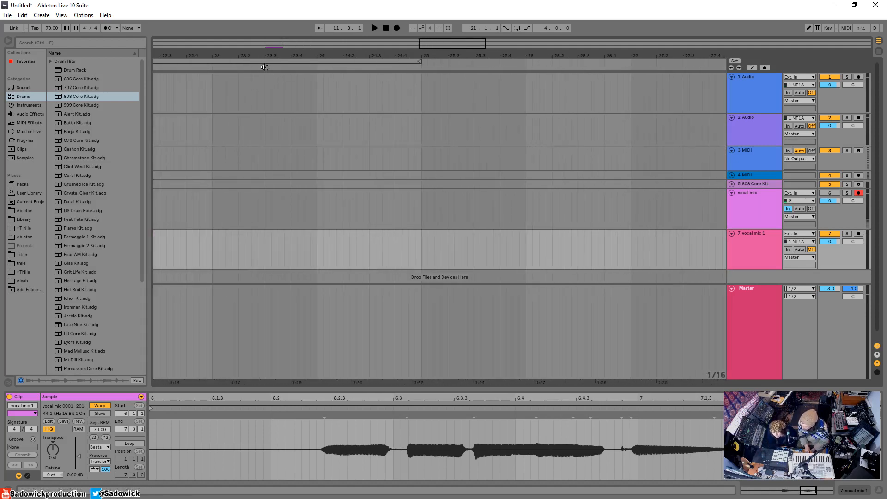
{"action": "double_click", "coordinate": [383, 57]}
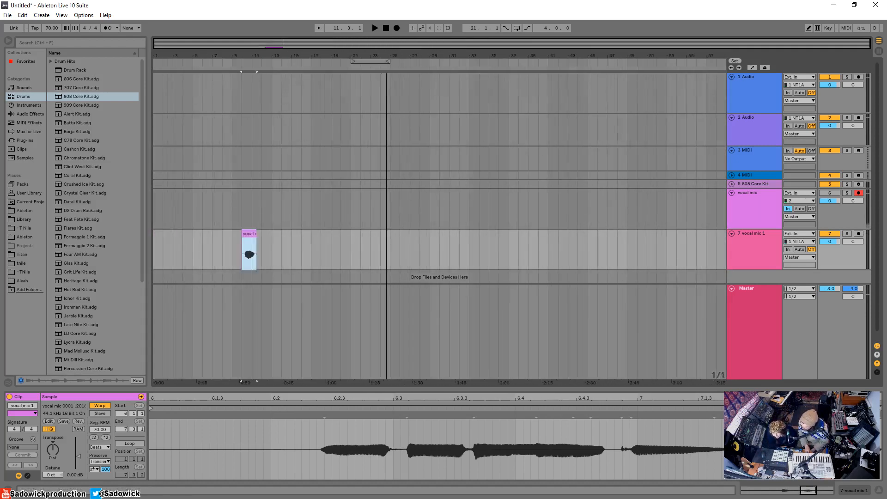
{"action": "mouse_move", "coordinate": [247, 55]}
{"action": "left_mouse_down"}
{"action": "mouse_move", "coordinate": [287, 81]}
{"action": "mouse_move", "coordinate": [287, 55]}
{"action": "left_mouse_up"}
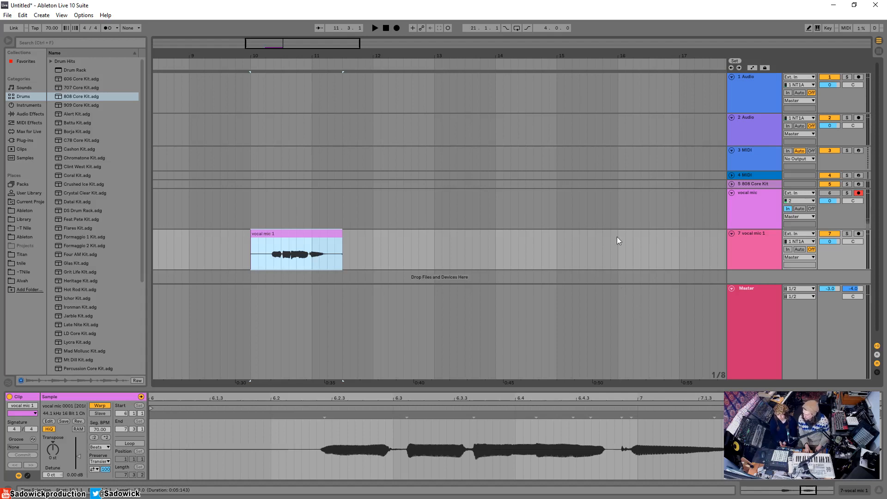
Examine the 808 Core Kit clip's grid options in Session View and return to the Arrangement View.
{"action": "left_click", "coordinate": [878, 52]}
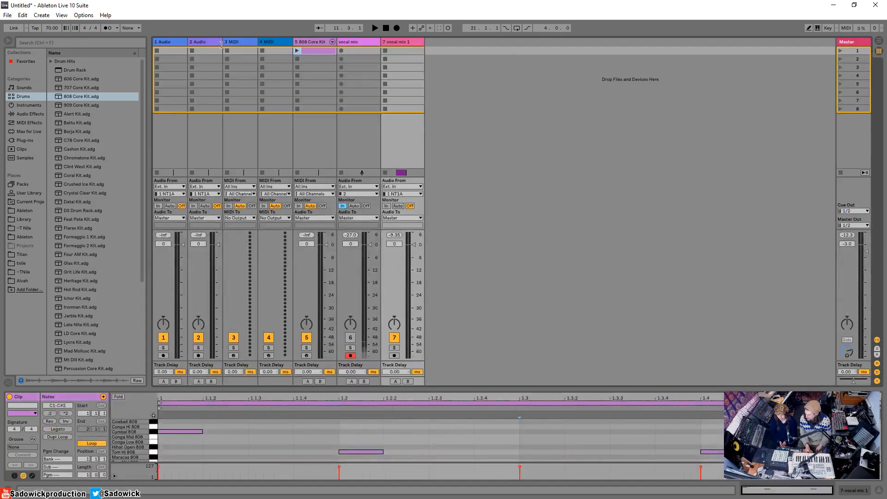
{"action": "left_click", "coordinate": [325, 53]}
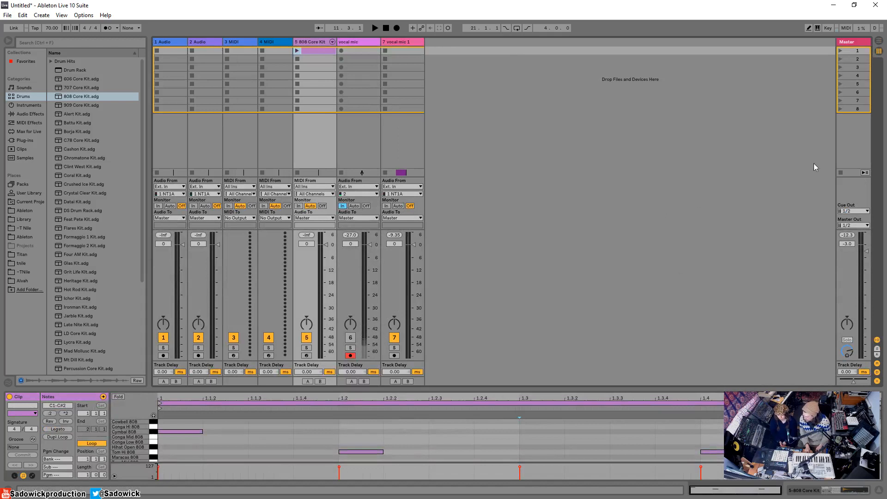
{"action": "right_click", "coordinate": [620, 446]}
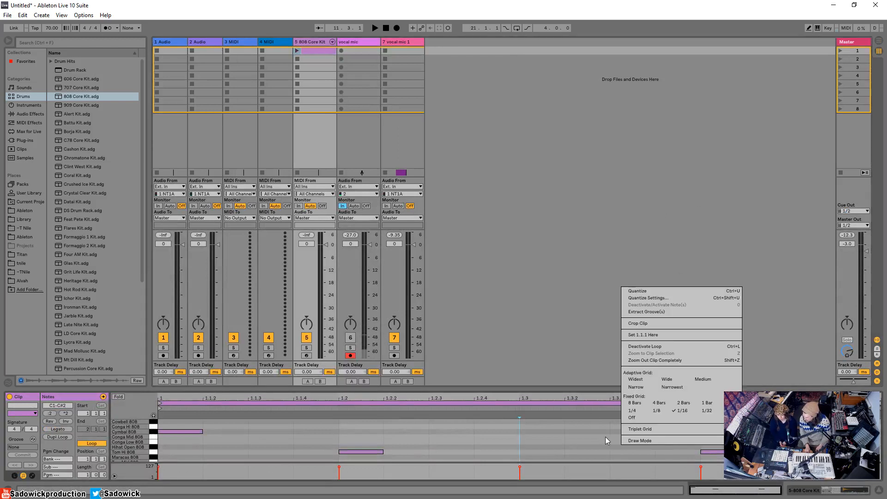
{"action": "key", "text": "Escape"}
{"action": "left_click", "coordinate": [879, 41]}
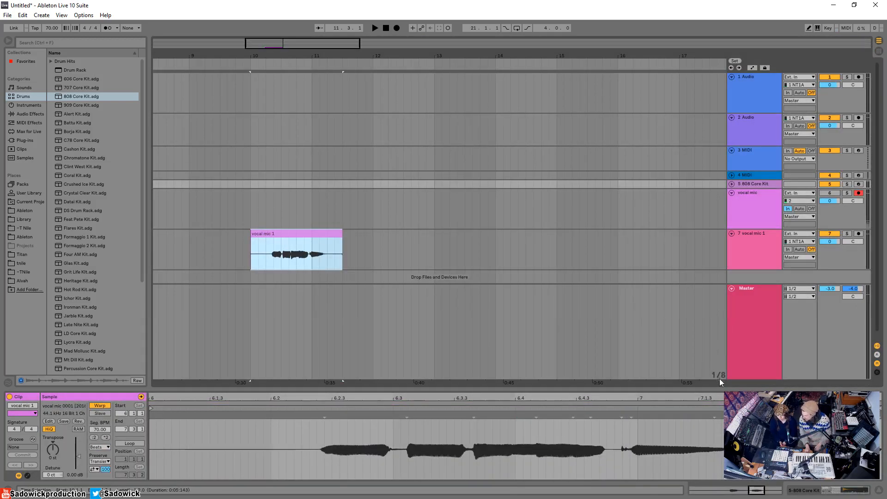
Trim the vocal clip on track 7 tightly around the spoken phrase, from about 10.2.2 to about 11.1.4.
{"action": "left_click_drag", "start_coordinate": [268, 56], "coordinate": [273, 16]}
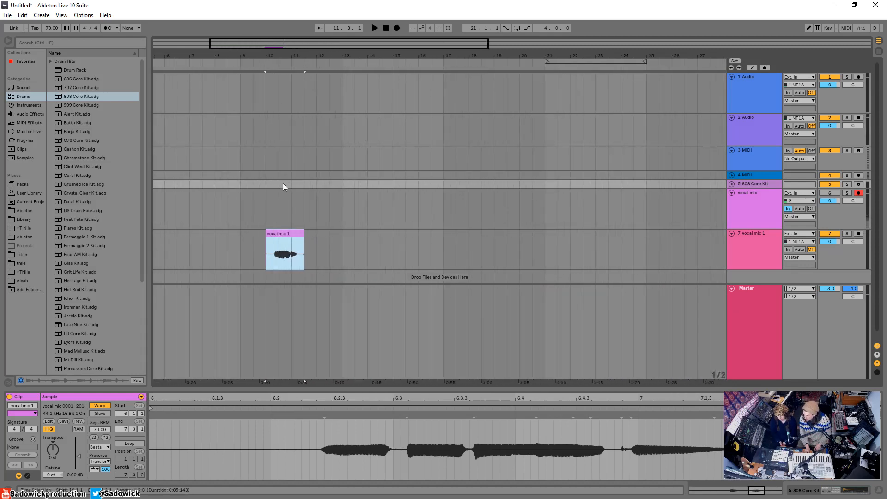
{"action": "left_click", "coordinate": [265, 234]}
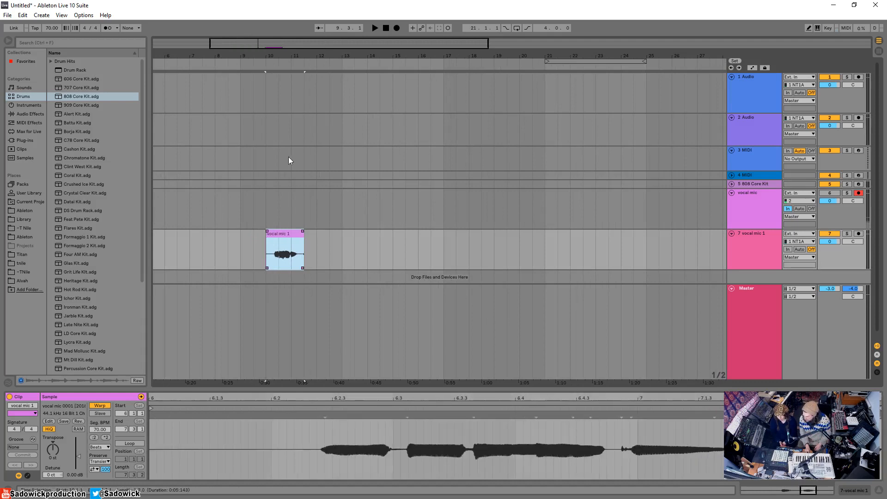
{"action": "left_click_drag", "start_coordinate": [281, 53], "coordinate": [281, 88]}
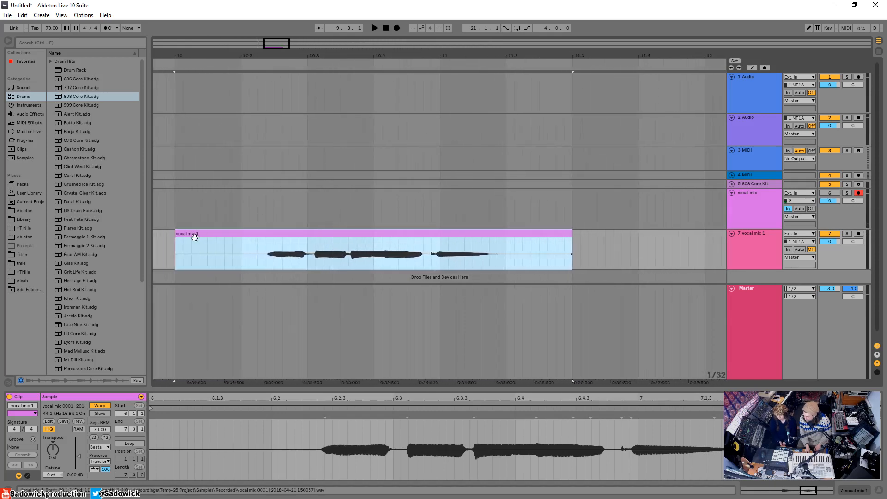
{"action": "left_click_drag", "start_coordinate": [174, 231], "coordinate": [270, 232]}
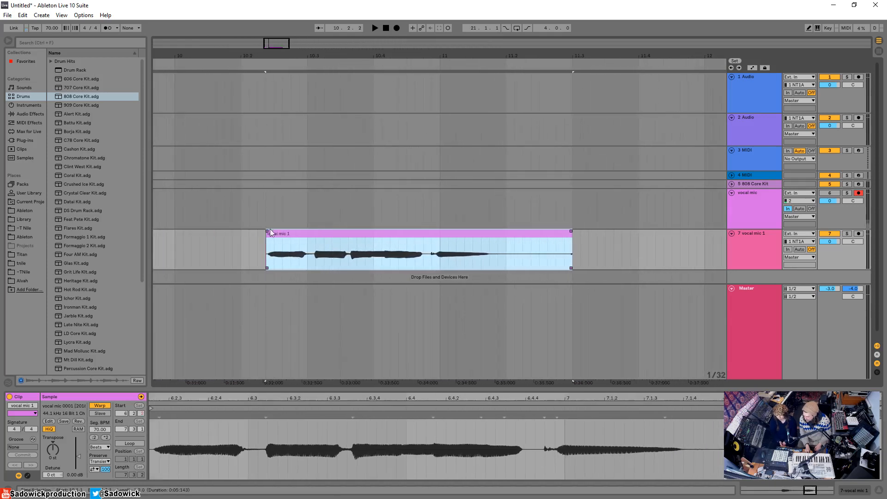
{"action": "left_click_drag", "start_coordinate": [571, 253], "coordinate": [495, 253]}
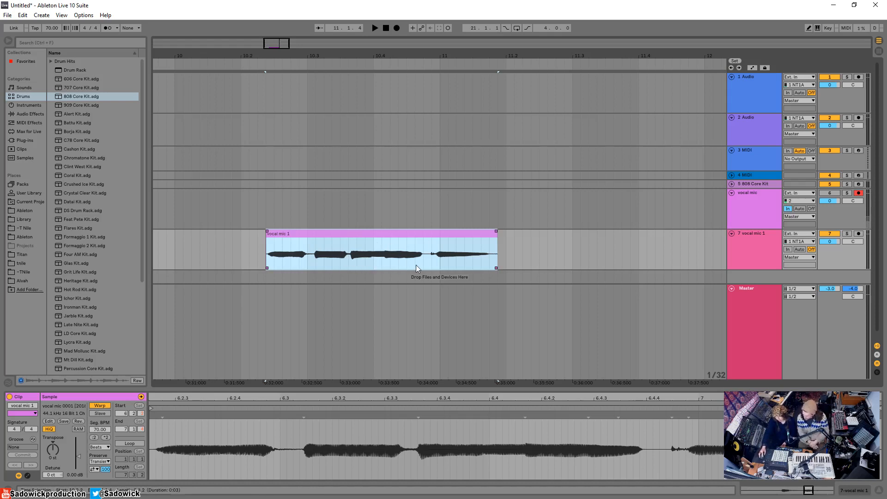
Switch to Session View, select the 5 808 Core Kit track, and launch scene 1 to play the drum pattern.
{"action": "left_click", "coordinate": [879, 52]}
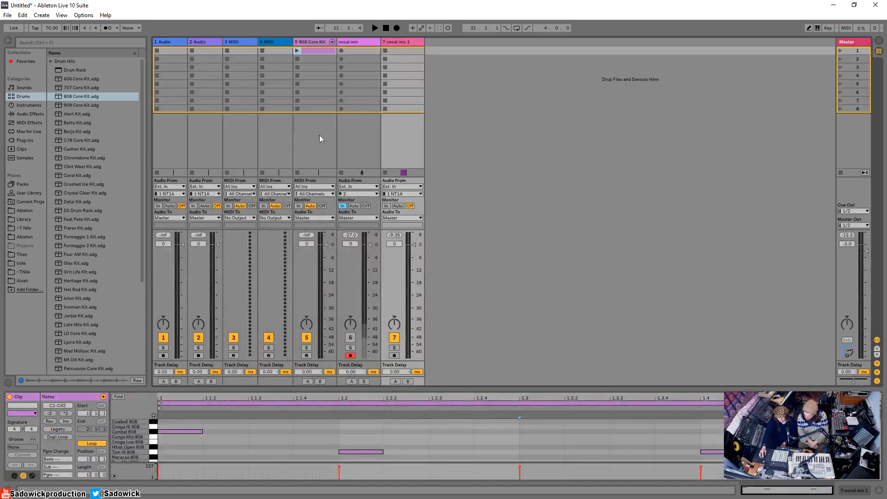
{"action": "left_click", "coordinate": [320, 41]}
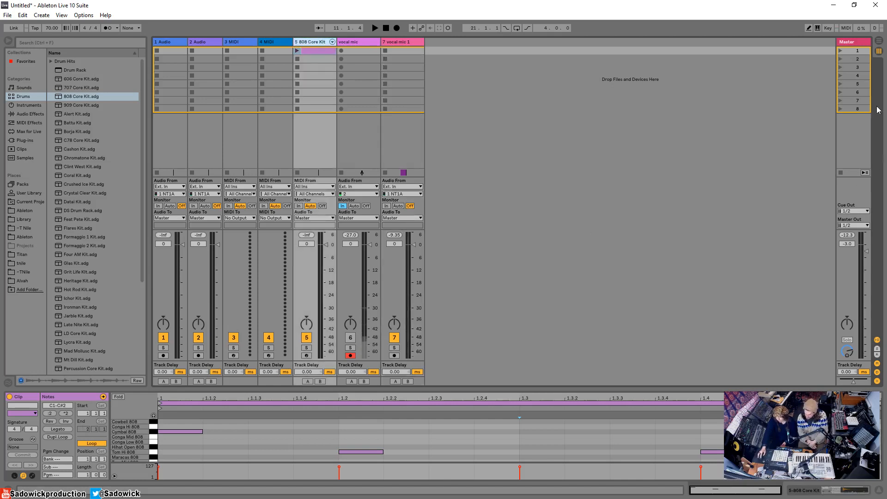
{"action": "left_click", "coordinate": [840, 51]}
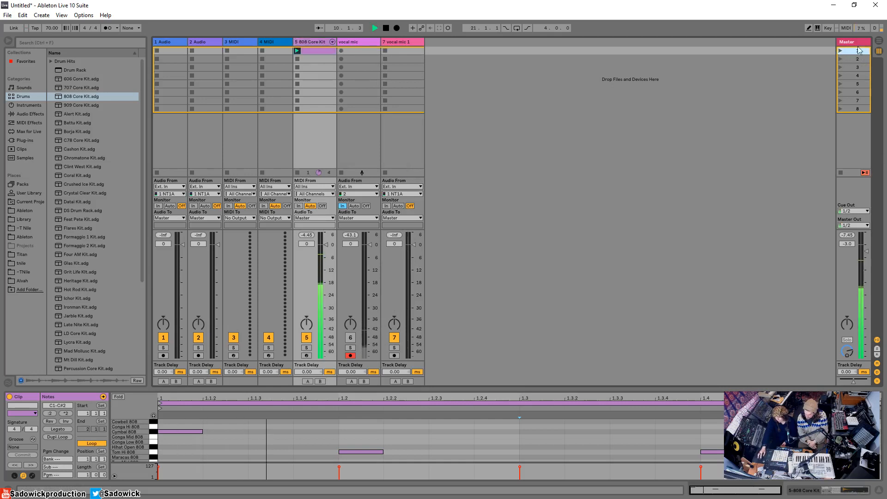
Return to the Arrangement View, stop playback, and restore playback of the arrangement's own clips.
{"action": "left_click", "coordinate": [879, 42]}
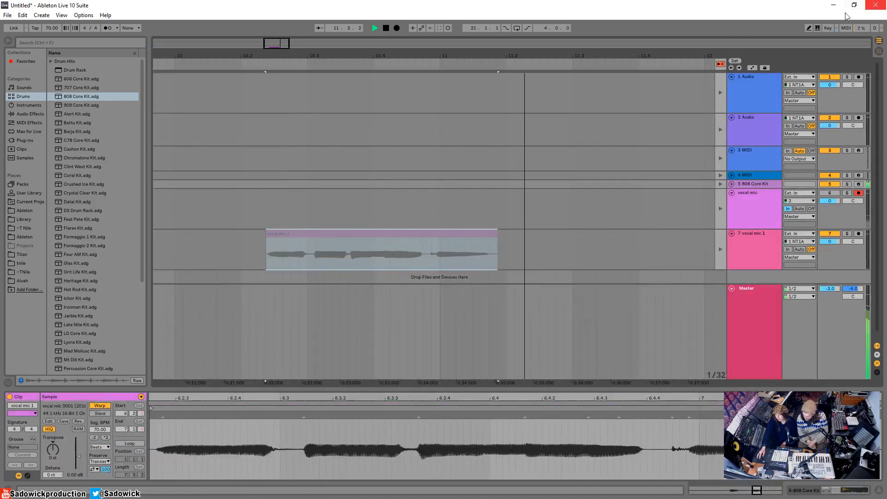
{"action": "left_click", "coordinate": [386, 28]}
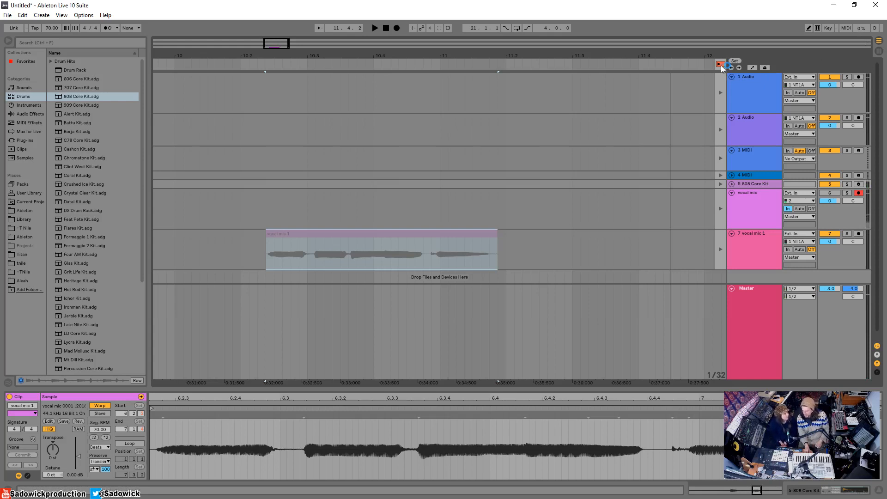
{"action": "left_click", "coordinate": [721, 64]}
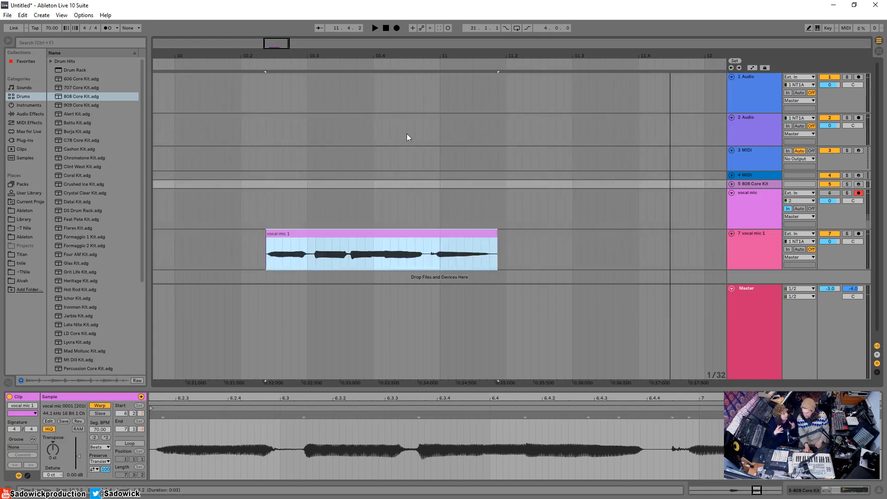
Move the vocal clip on track 7 to start at bar 10, and delete it from the arrangement.
{"action": "left_click_drag", "start_coordinate": [328, 57], "coordinate": [329, 58]}
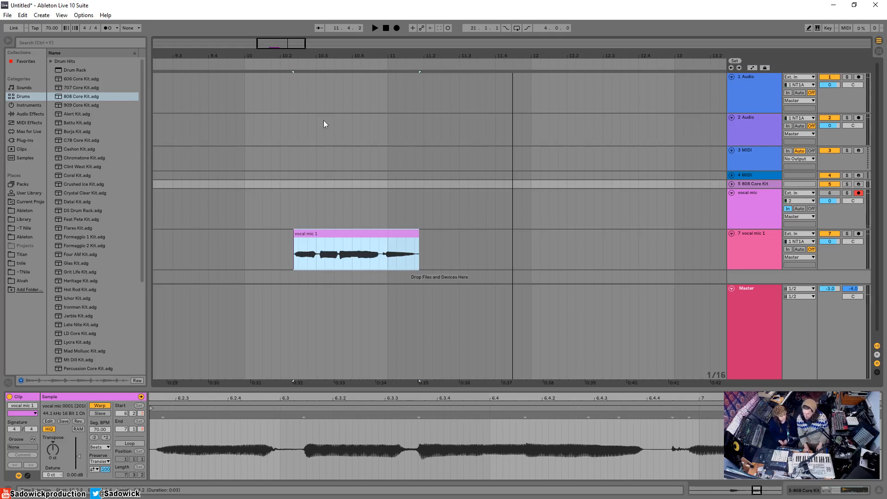
{"action": "left_click_drag", "start_coordinate": [344, 243], "coordinate": [297, 247]}
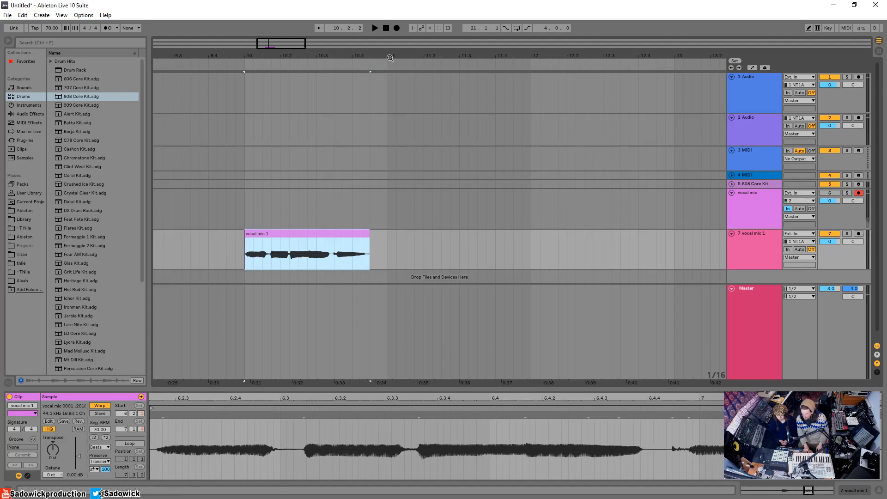
{"action": "right_click", "coordinate": [326, 235]}
{"action": "left_click", "coordinate": [329, 238]}
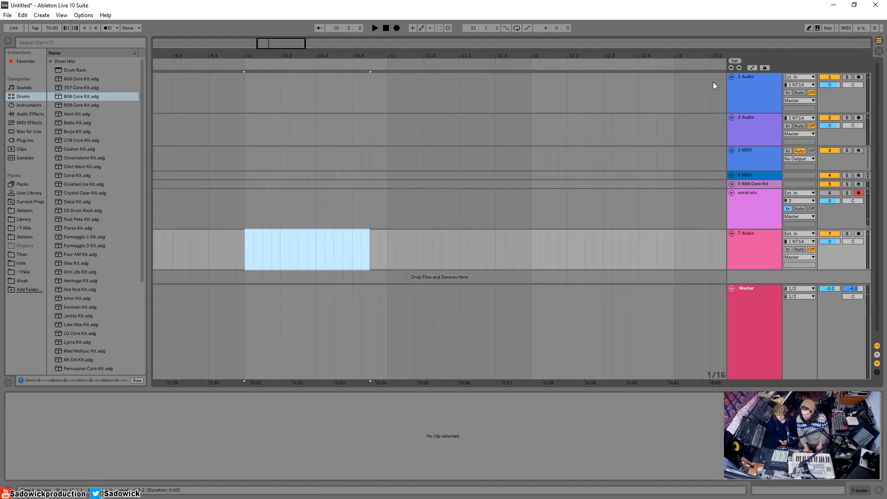
Compare the Session View and the Arrangement View by switching between them, ending in the Session View.
{"action": "left_click", "coordinate": [878, 54]}
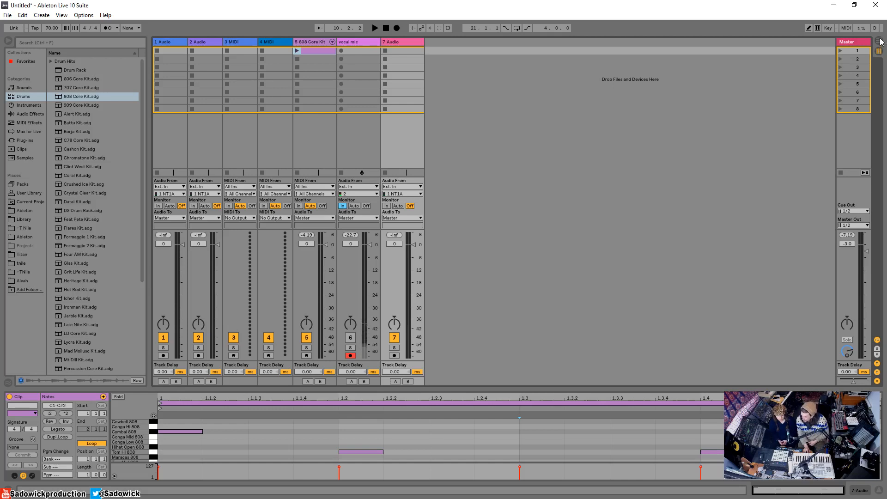
{"action": "left_click", "coordinate": [880, 42]}
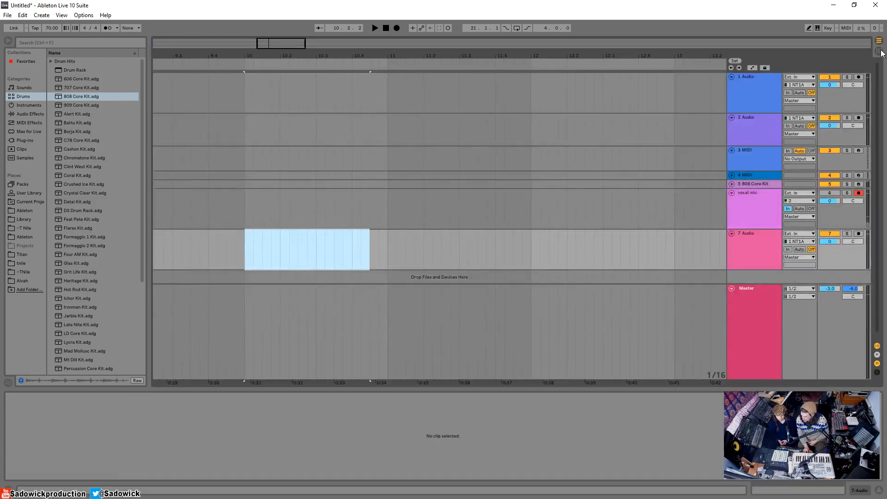
{"action": "left_click", "coordinate": [878, 52]}
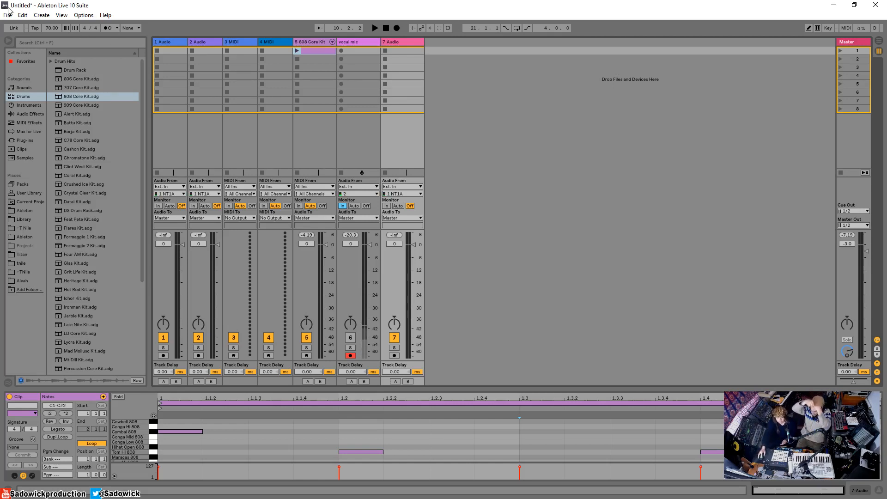
Start a new Live Set without saving the current one, and delete its temporary project files.
{"action": "left_click", "coordinate": [7, 16]}
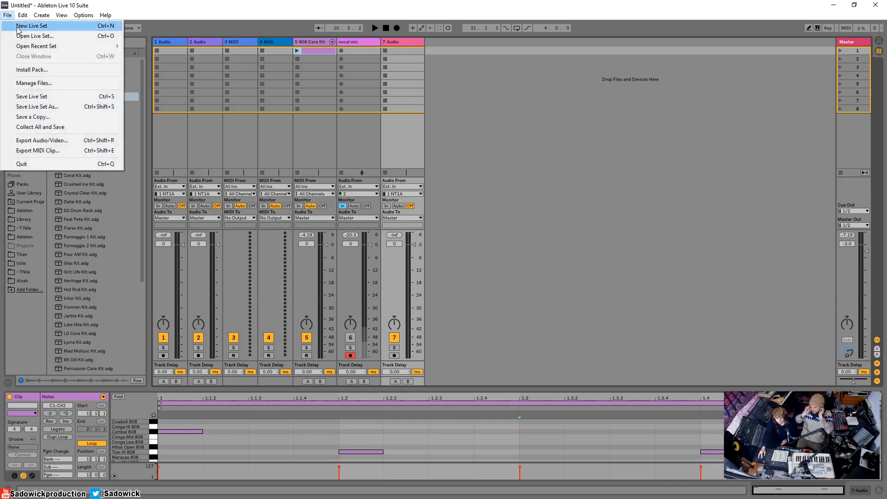
{"action": "left_click", "coordinate": [17, 27]}
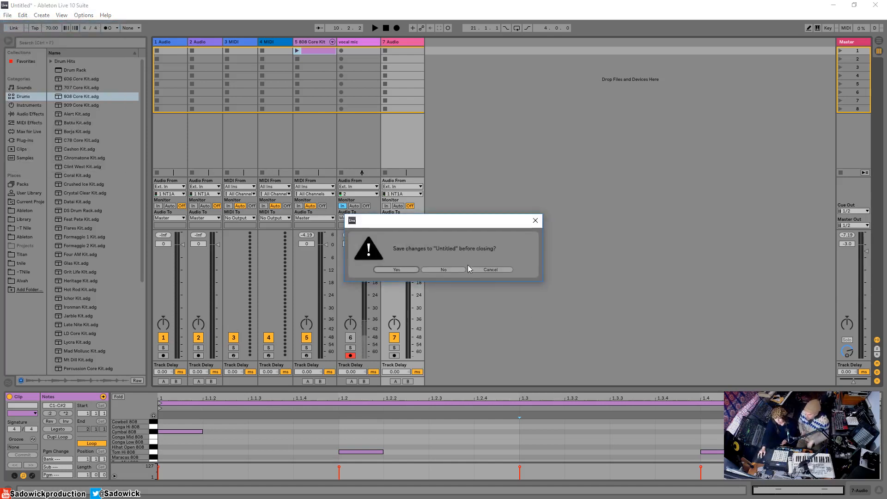
{"action": "left_click", "coordinate": [447, 270]}
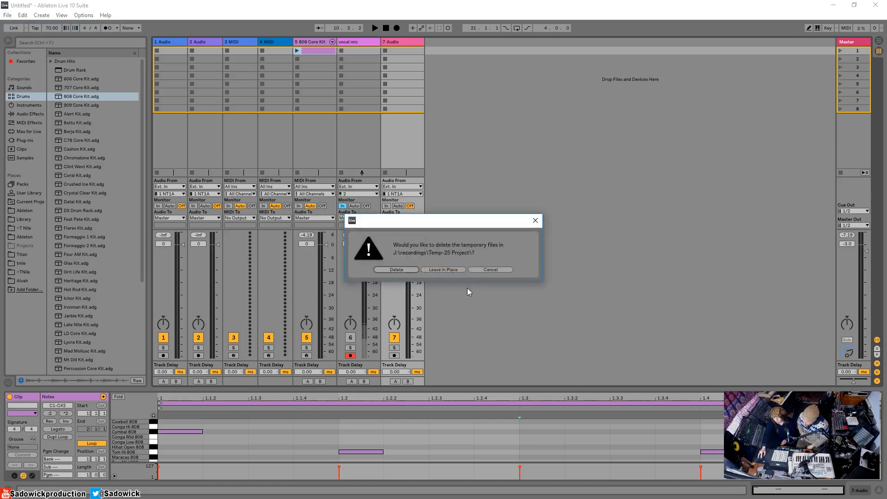
{"action": "left_click", "coordinate": [402, 269]}
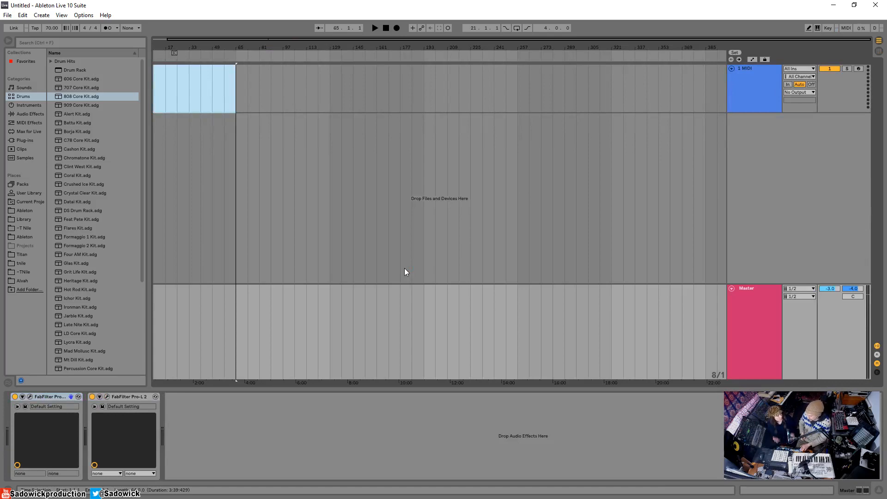
Show the new set in Session View and widen the 1 MIDI track.
{"action": "key", "text": "Tab"}
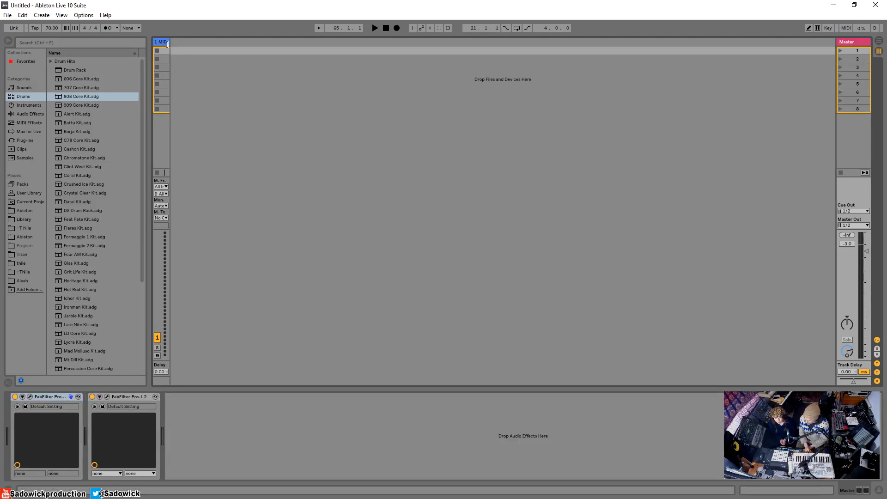
{"action": "left_click_drag", "start_coordinate": [168, 42], "coordinate": [184, 40]}
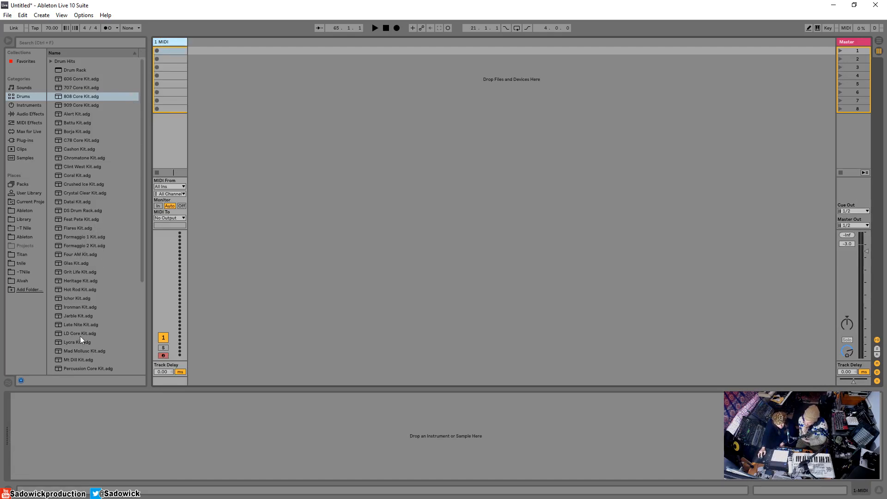
Preview the Late Nite, Lycra, Mad Mollusc and LD Core drum kits in the Drums category.
{"action": "left_click", "coordinate": [79, 324]}
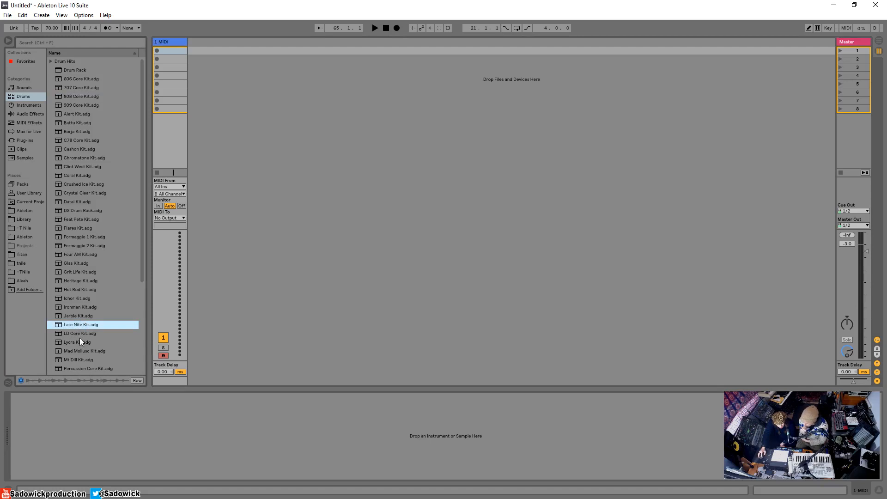
{"action": "left_click", "coordinate": [79, 340]}
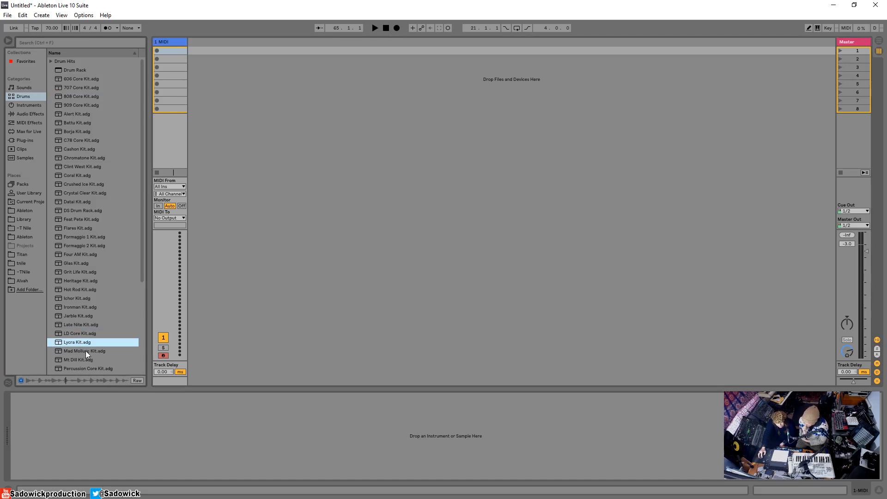
{"action": "left_click", "coordinate": [86, 351]}
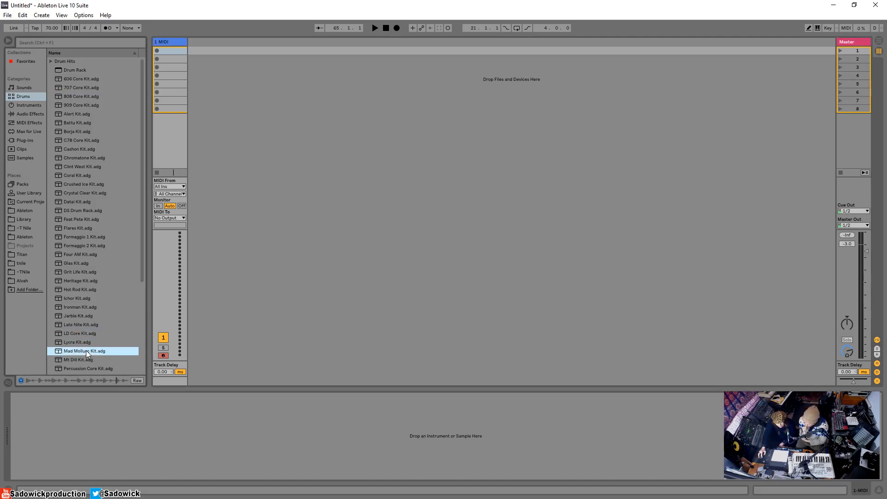
{"action": "left_click", "coordinate": [76, 334]}
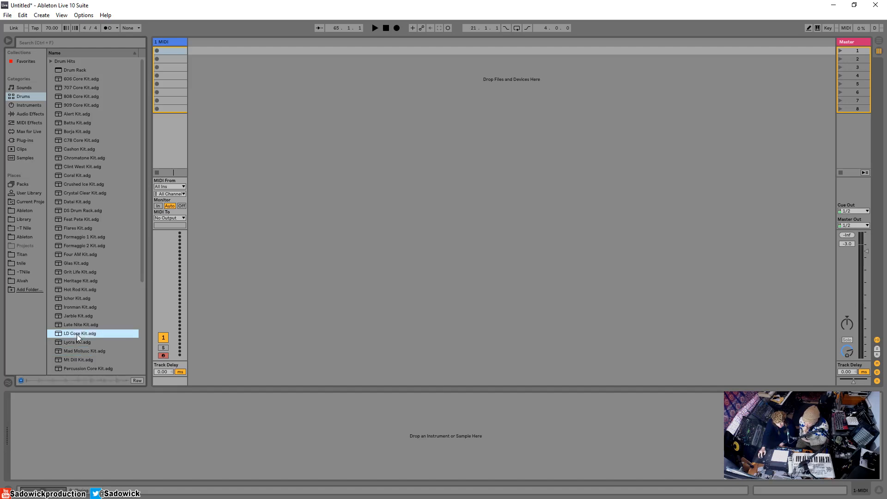
{"action": "left_click", "coordinate": [83, 325]}
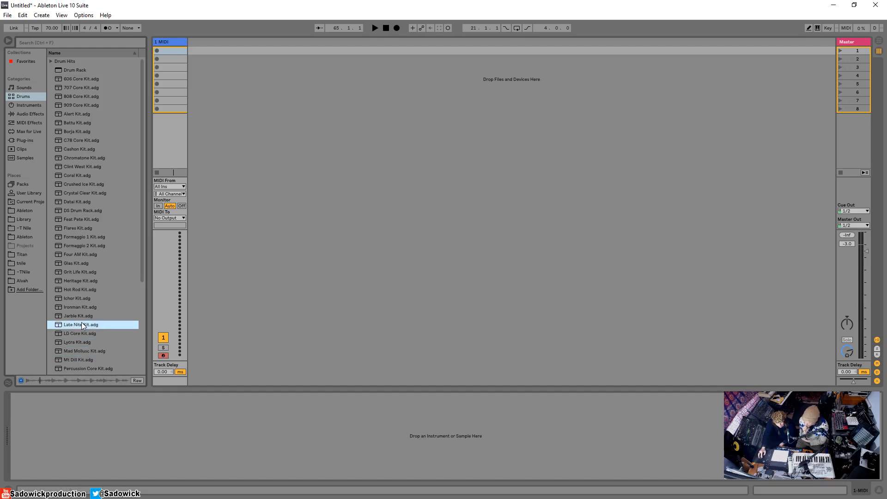
{"action": "left_click", "coordinate": [77, 342]}
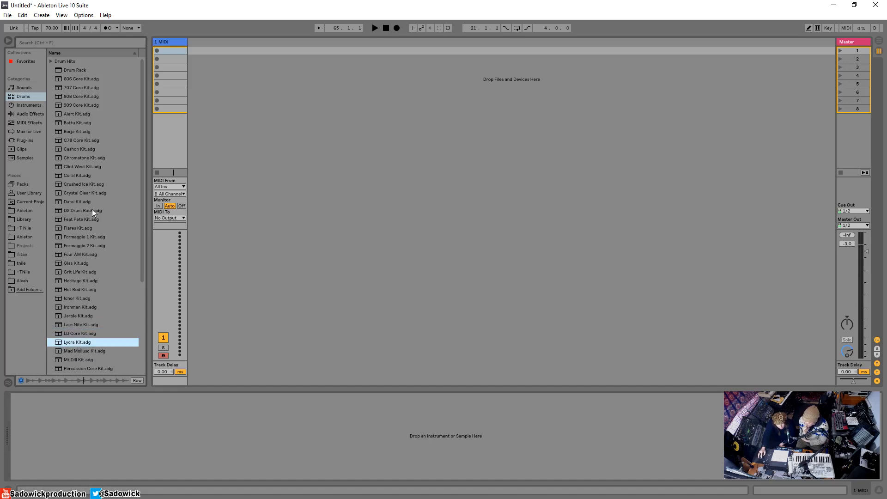
Load Lycra Kit onto a new track beside 1 MIDI and create an empty MIDI clip in its first slot.
{"action": "left_click", "coordinate": [69, 342]}
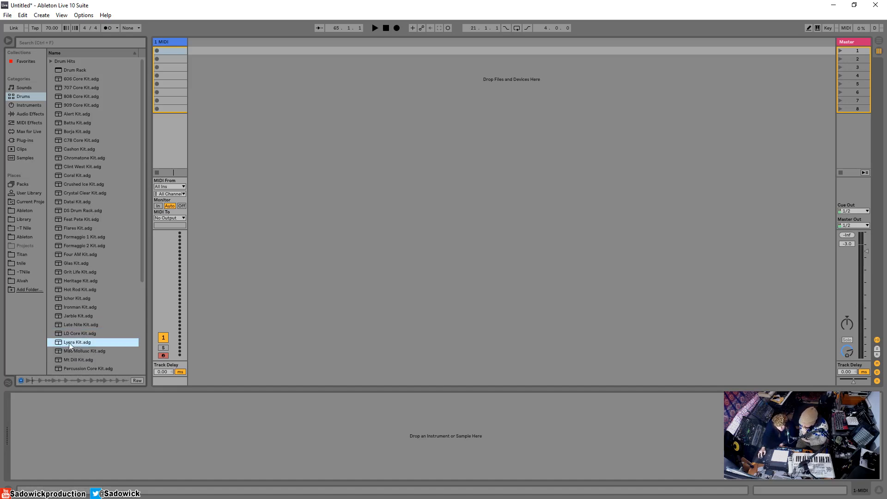
{"action": "left_click_drag", "start_coordinate": [200, 301], "coordinate": [265, 248]}
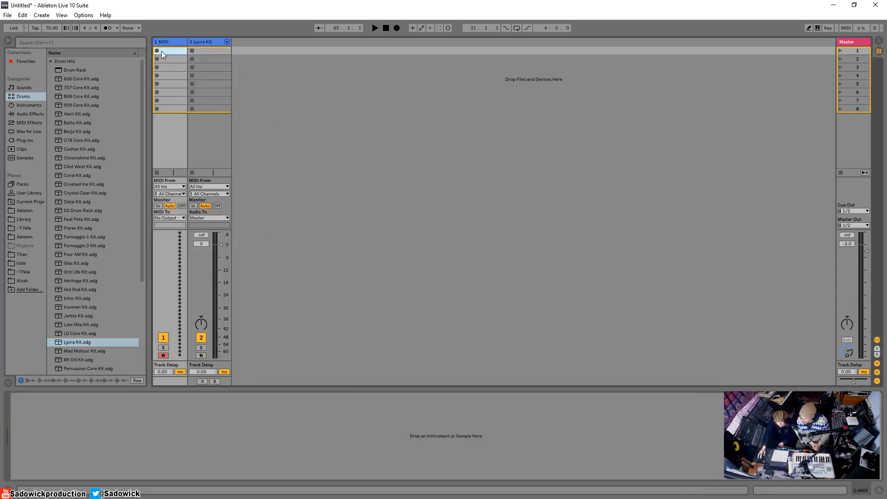
{"action": "left_click", "coordinate": [211, 50]}
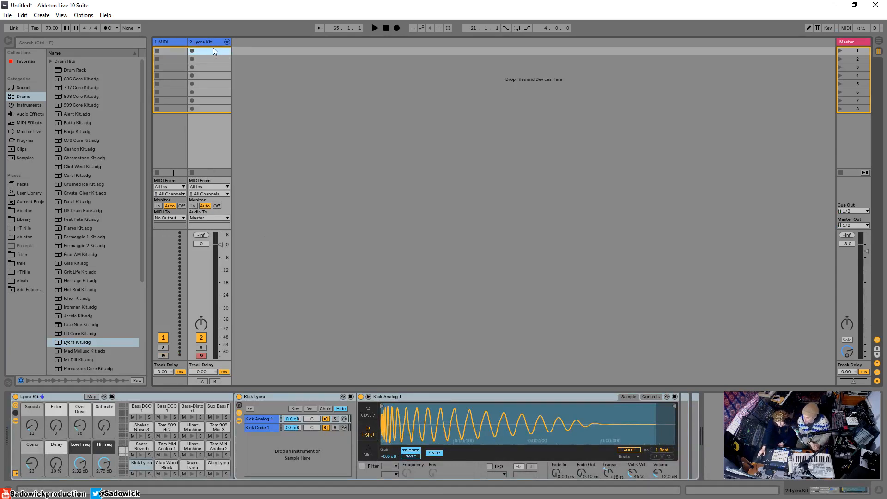
{"action": "double_click", "coordinate": [217, 52]}
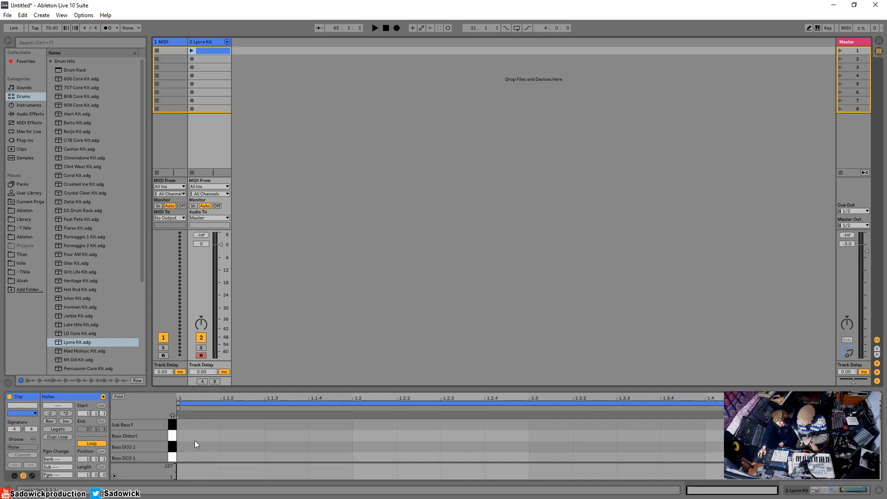
{"action": "mouse_move", "coordinate": [256, 396]}
{"action": "left_mouse_down"}
{"action": "mouse_move", "coordinate": [257, 407]}
{"action": "mouse_move", "coordinate": [256, 396]}
{"action": "left_mouse_up"}
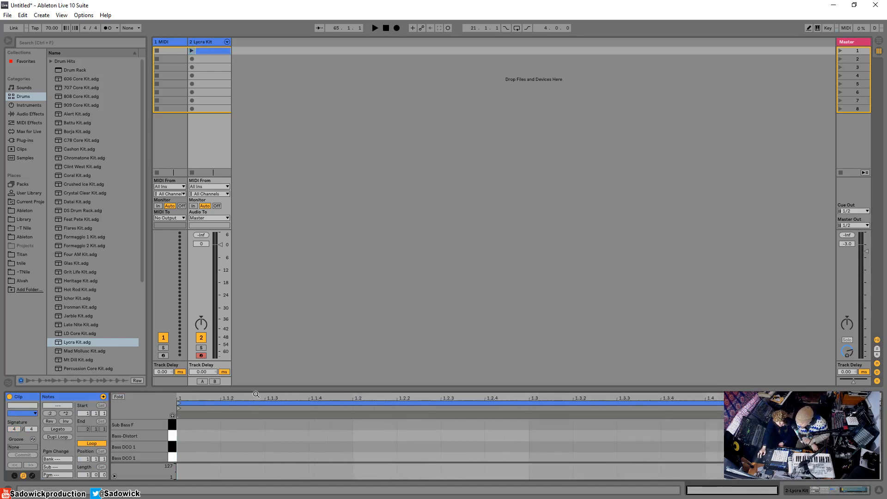